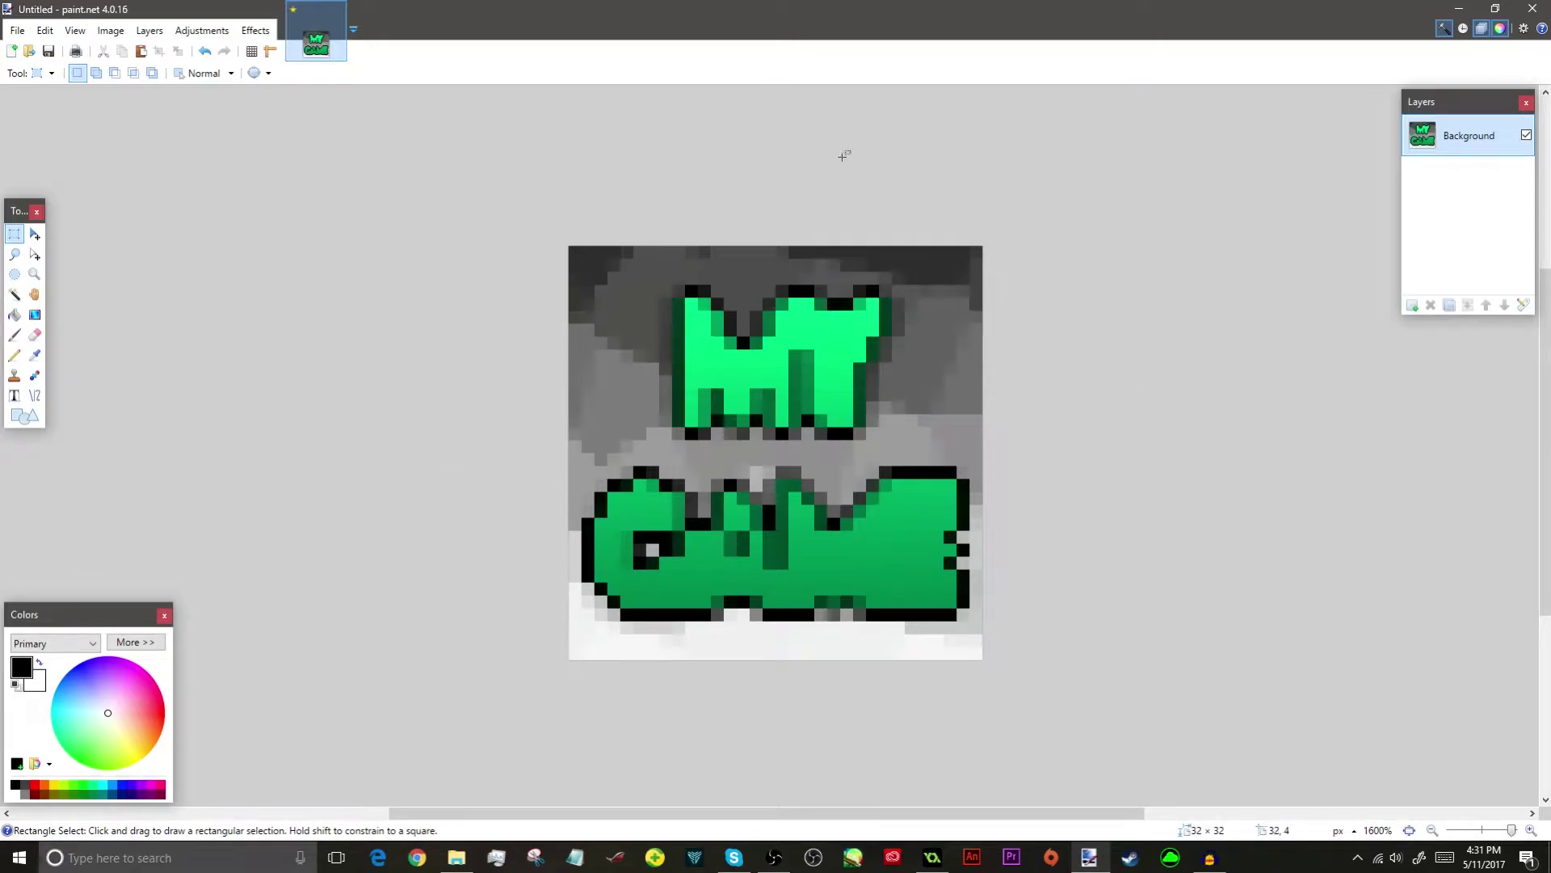
click(111, 30)
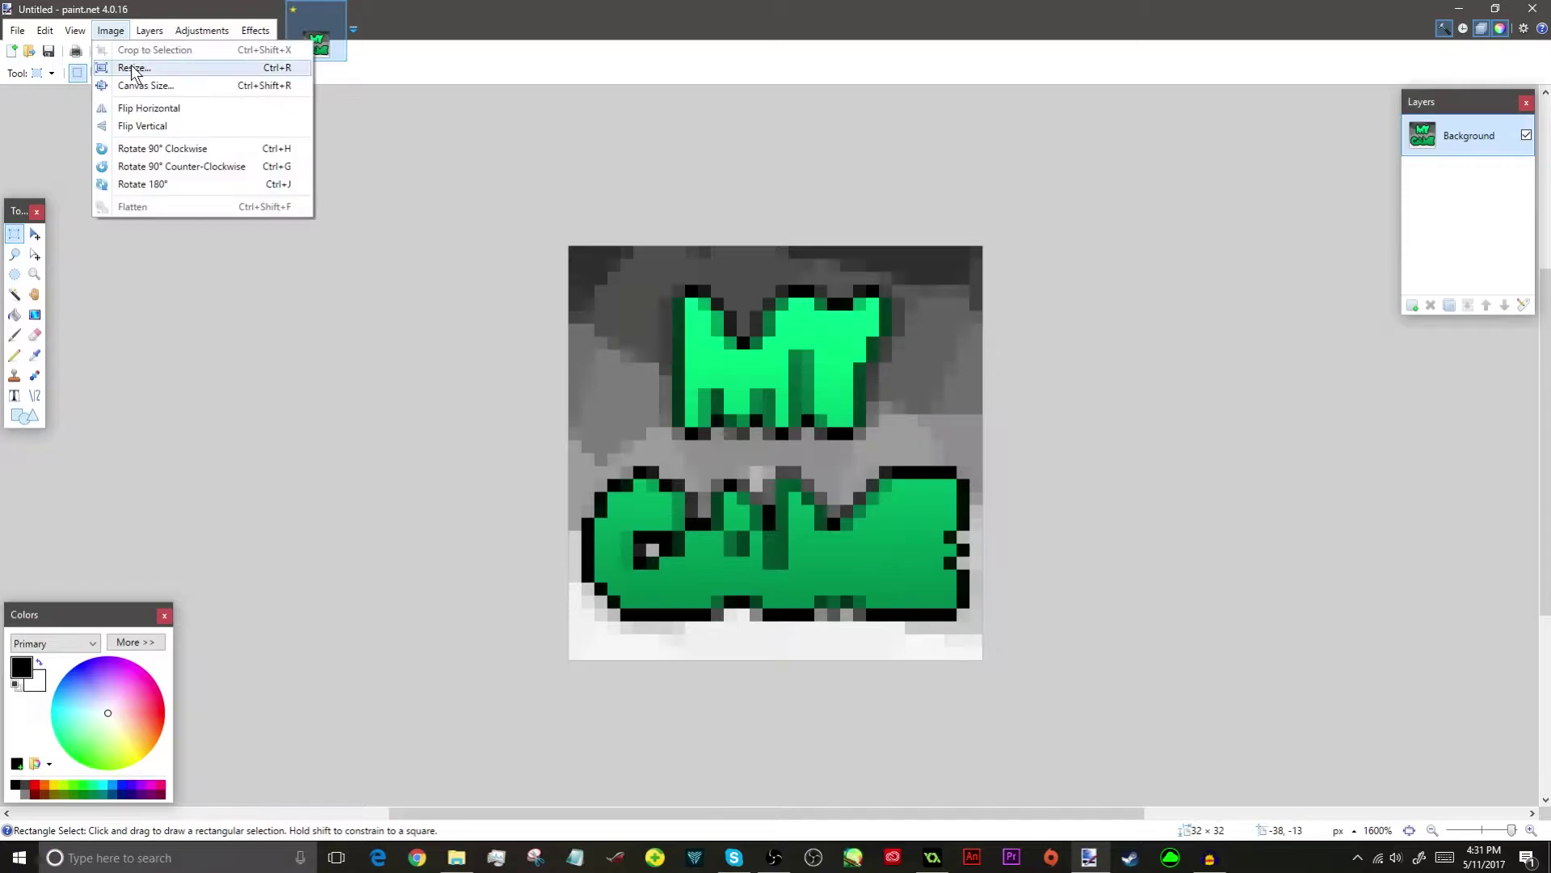
click(134, 66)
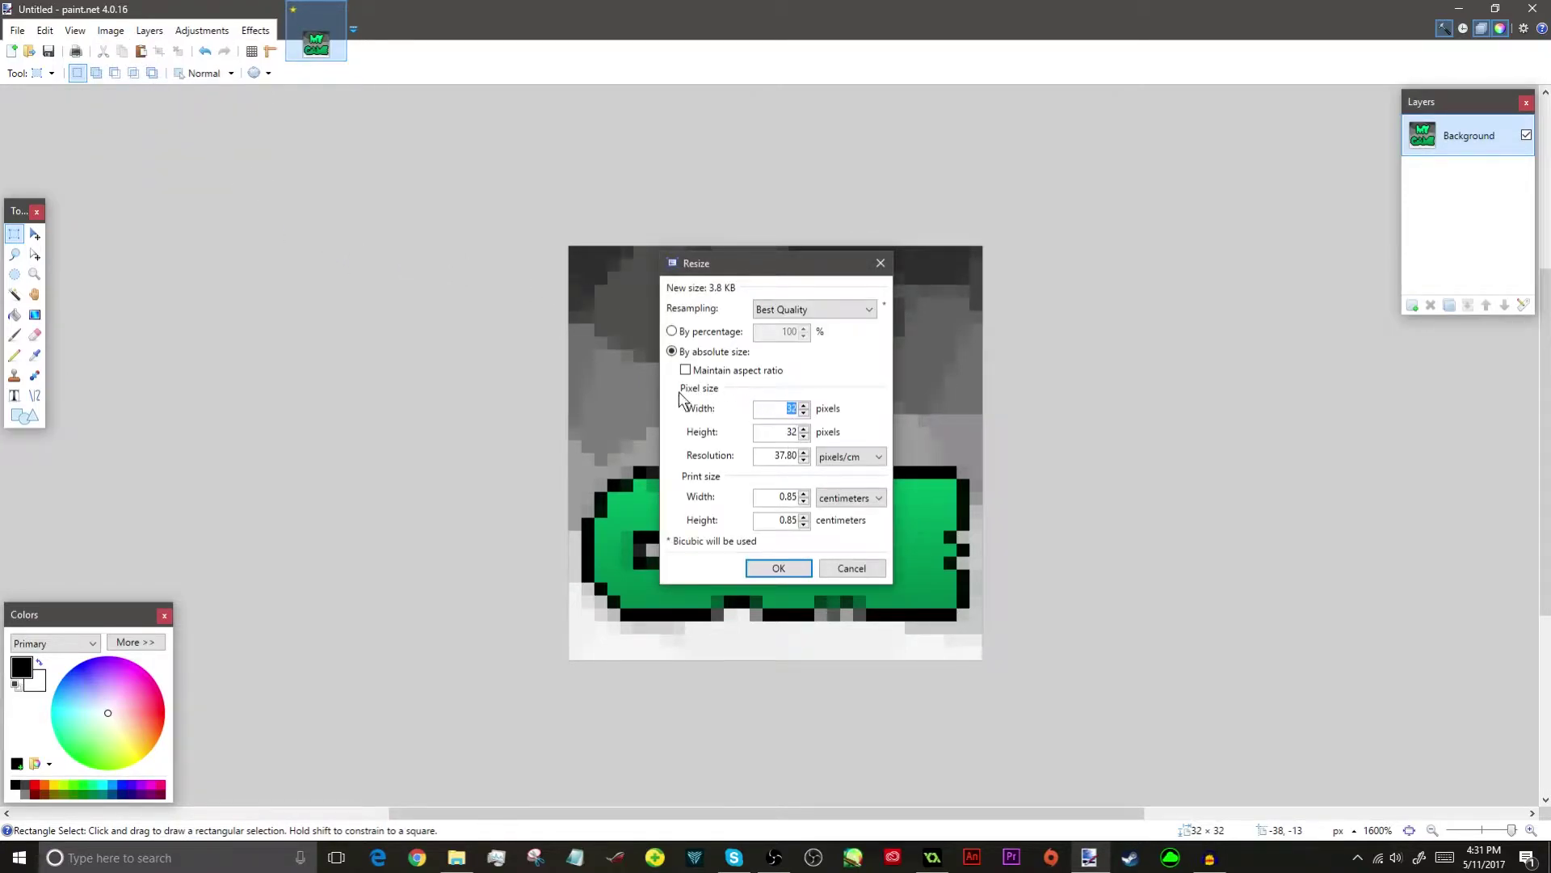
click(856, 560)
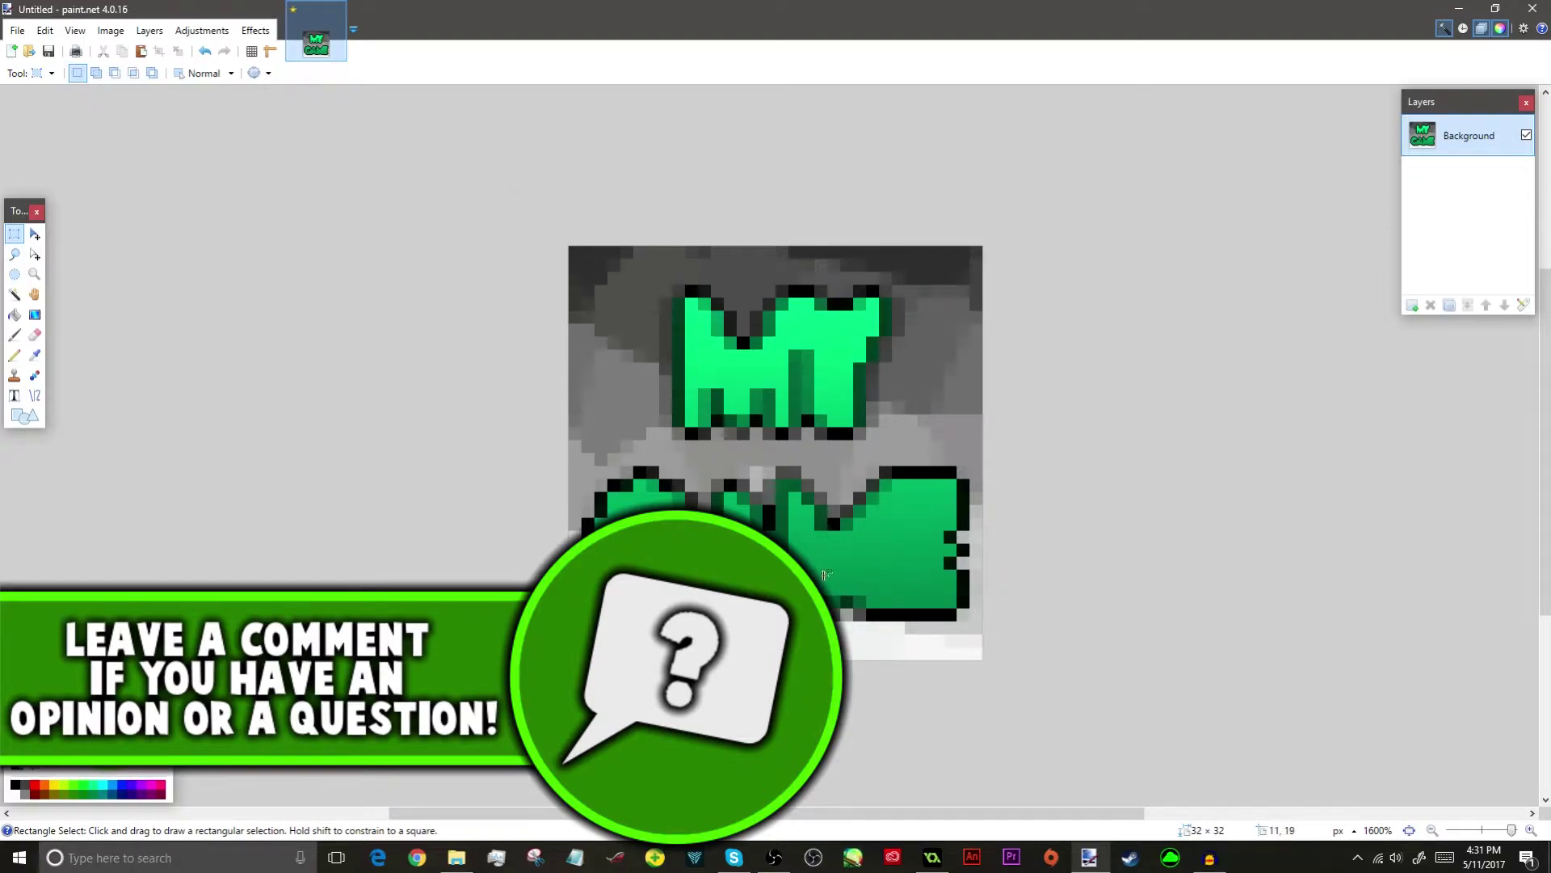
- Save the paint.net image to the desktop as Icon.png and accept the PNG save settings
click(49, 51)
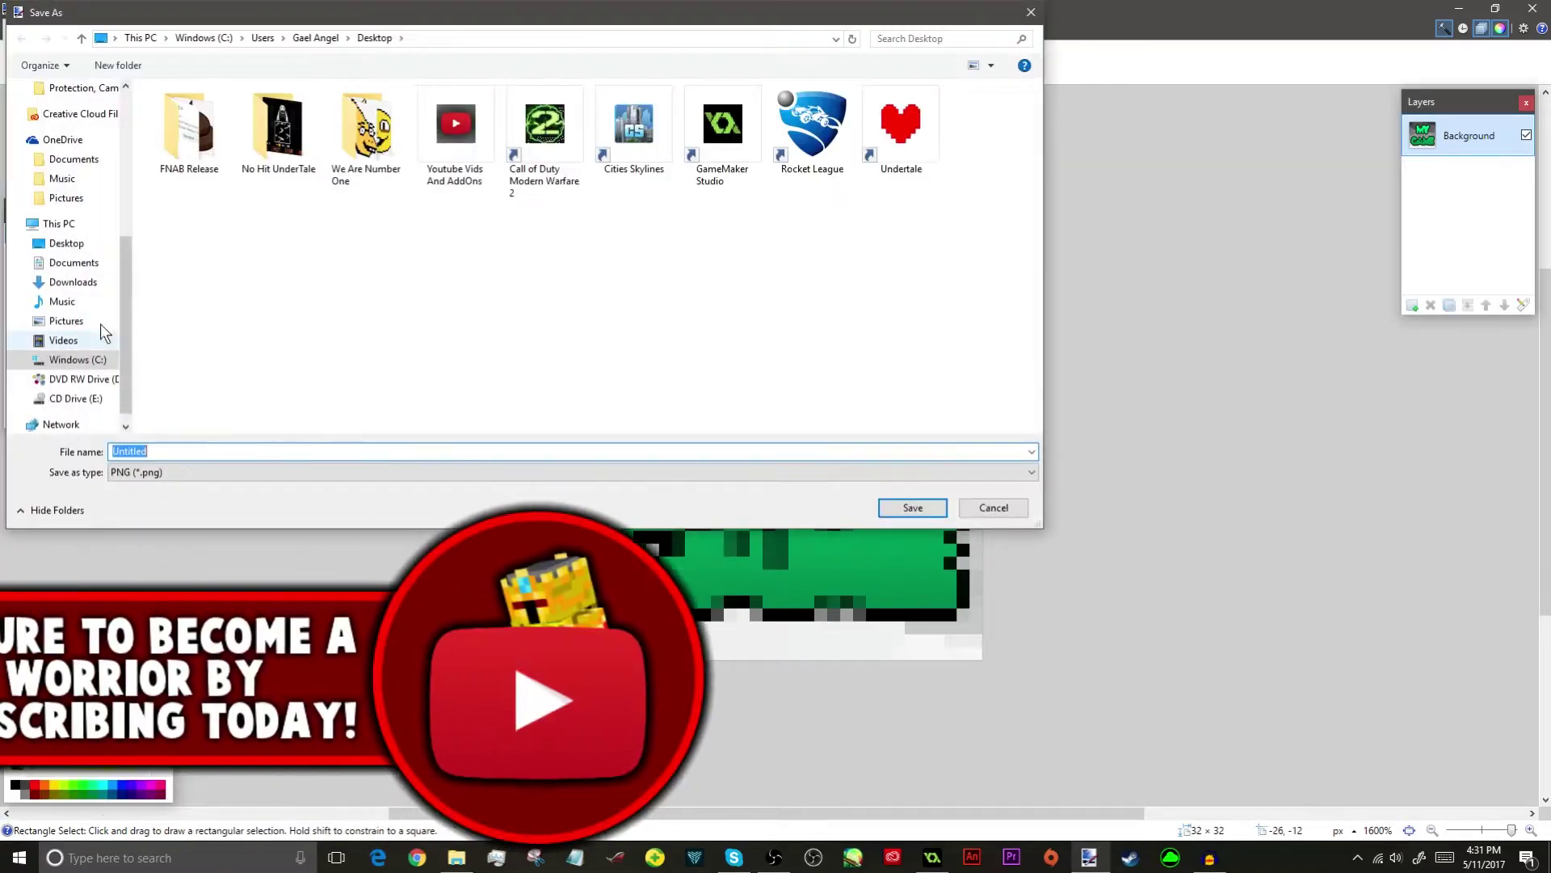
click(163, 474)
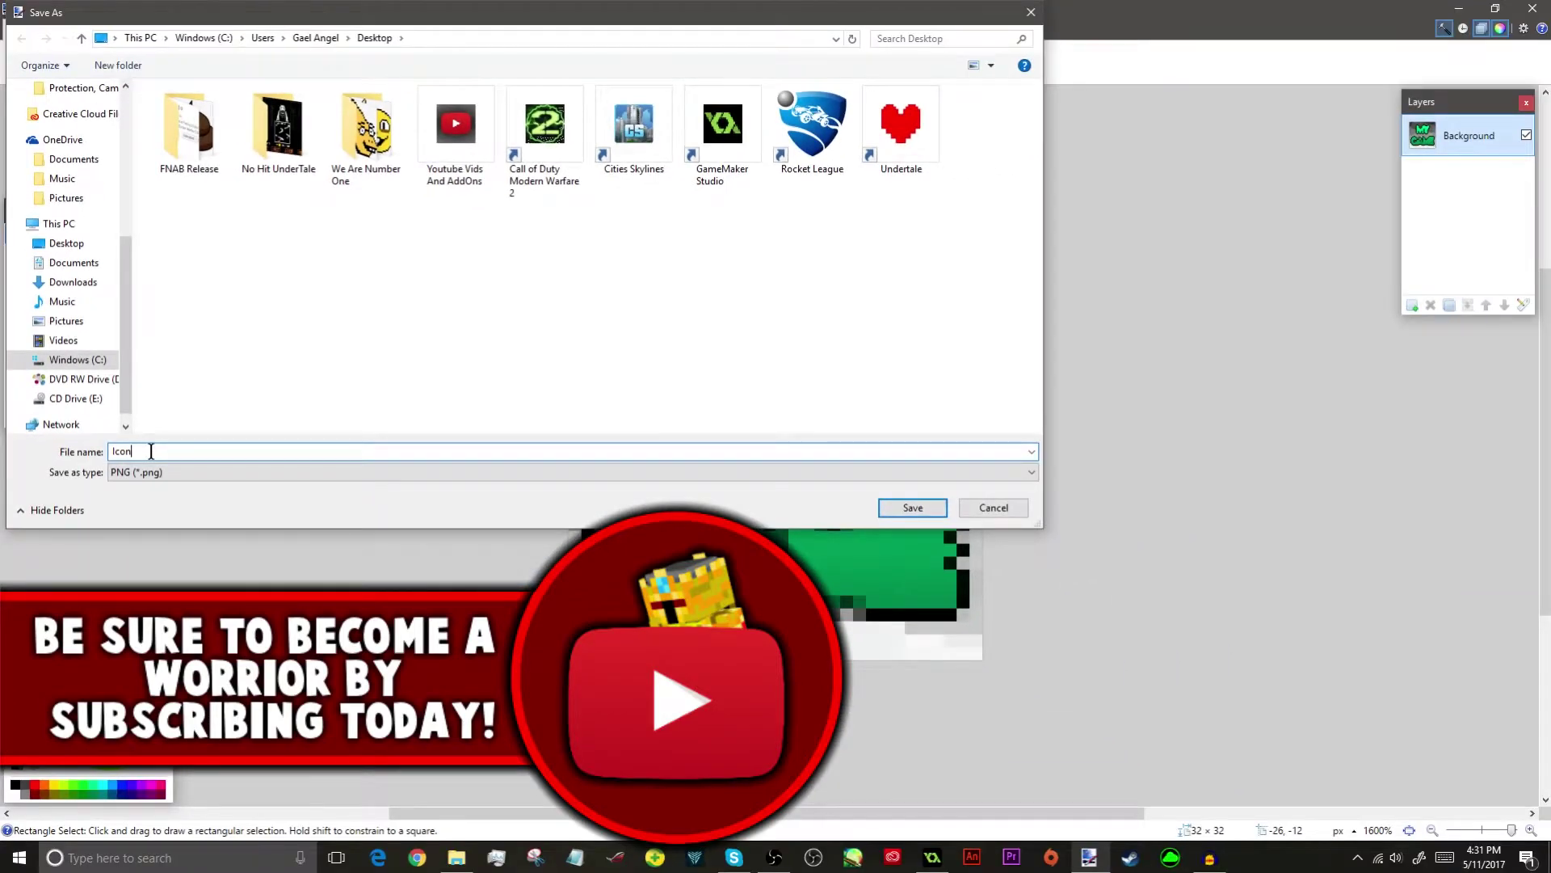
key(Return)
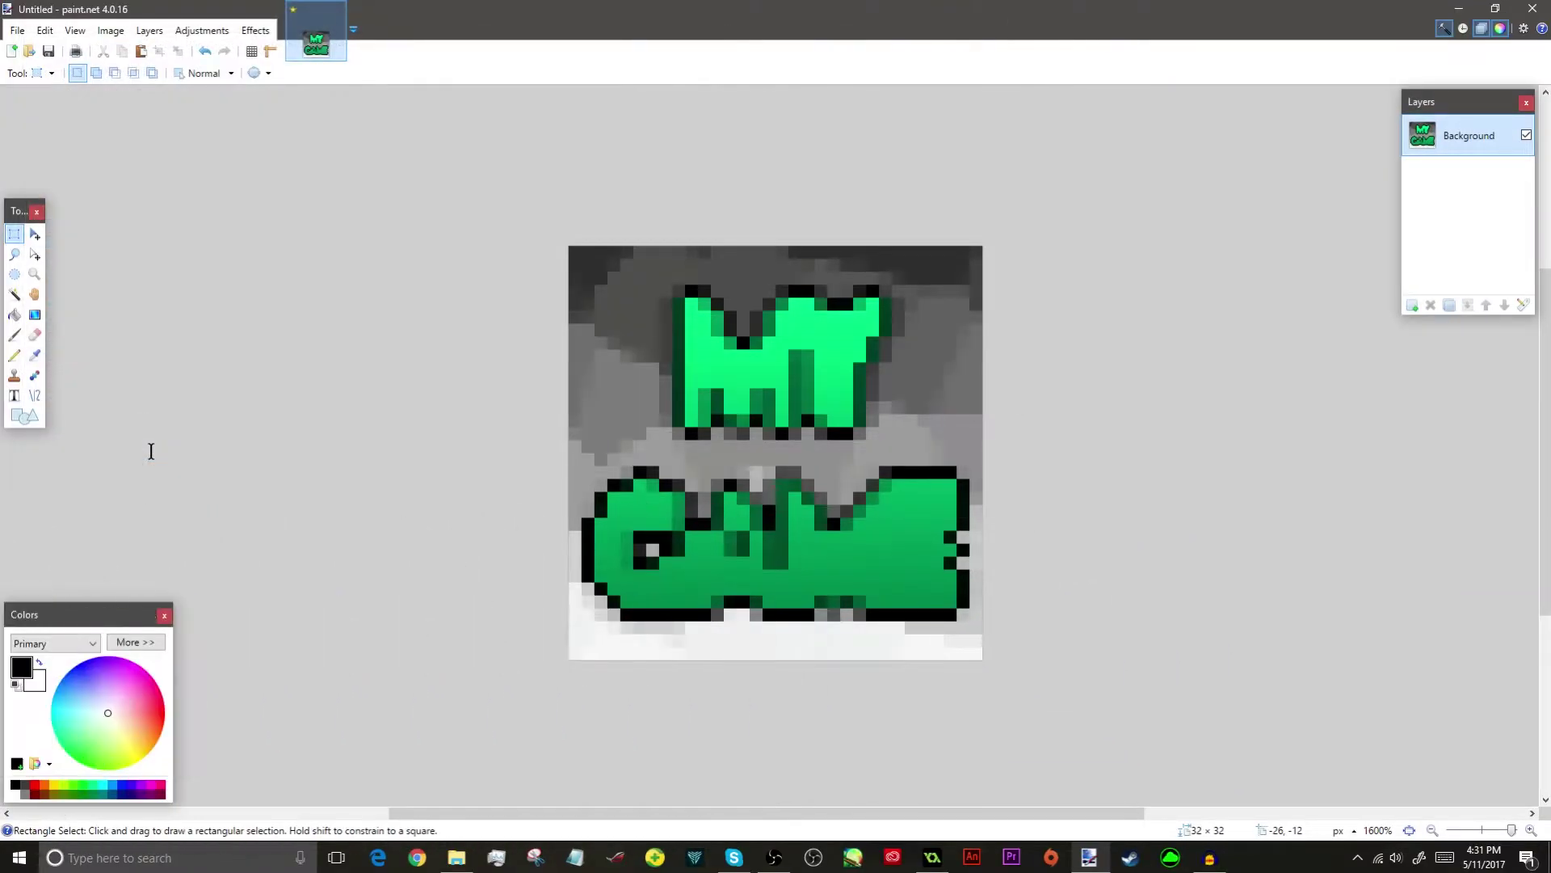
key(Return)
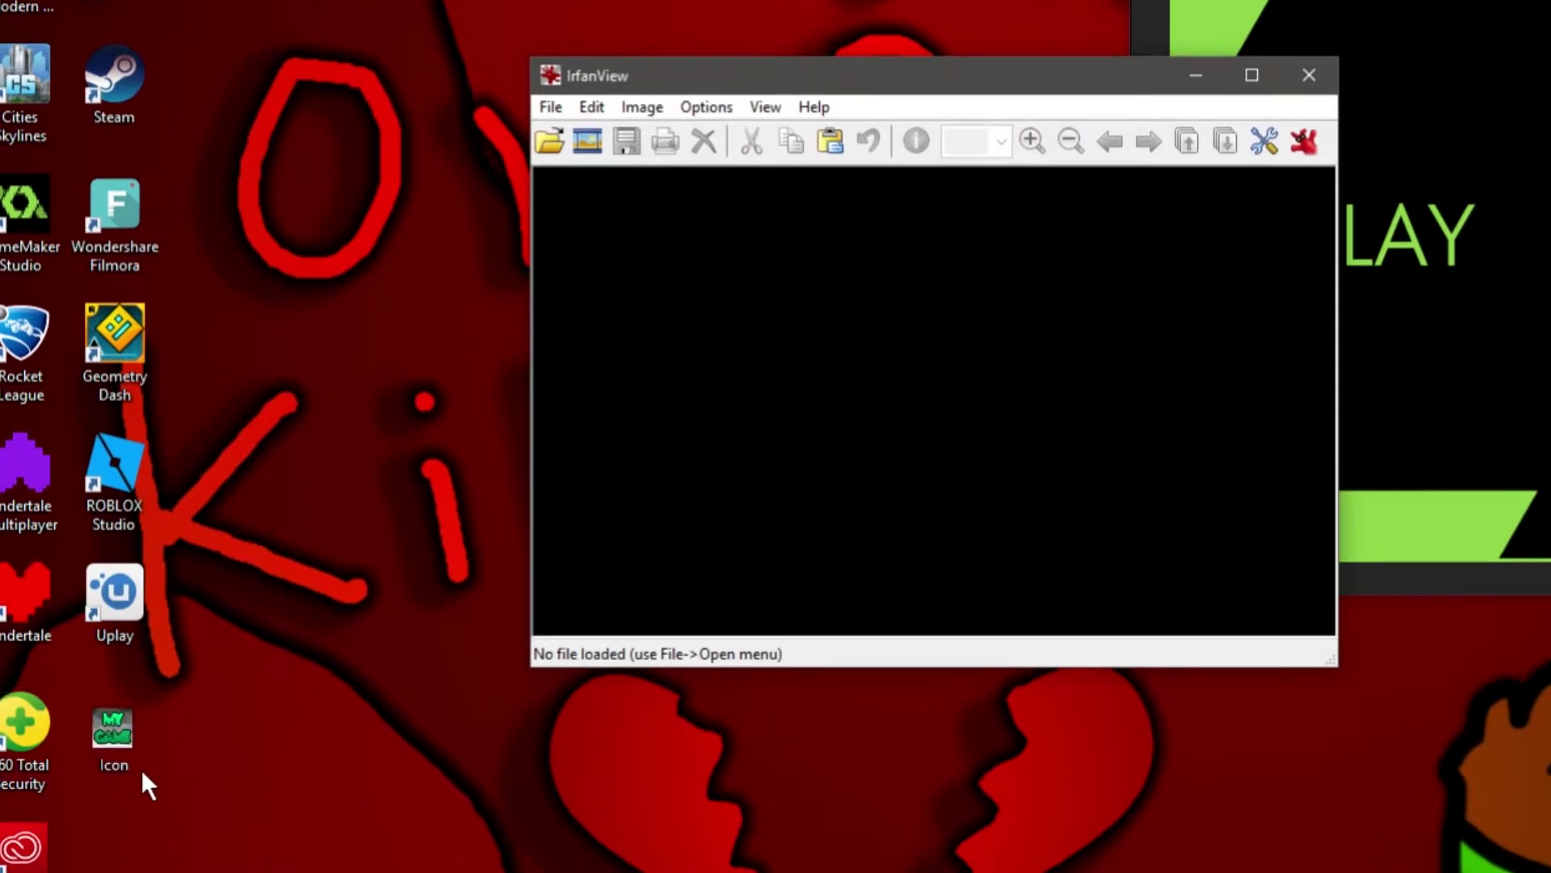
- Drag Icon.png from the desktop into IrfanView to display the 32×32 icon
drag(132, 728, 835, 422)
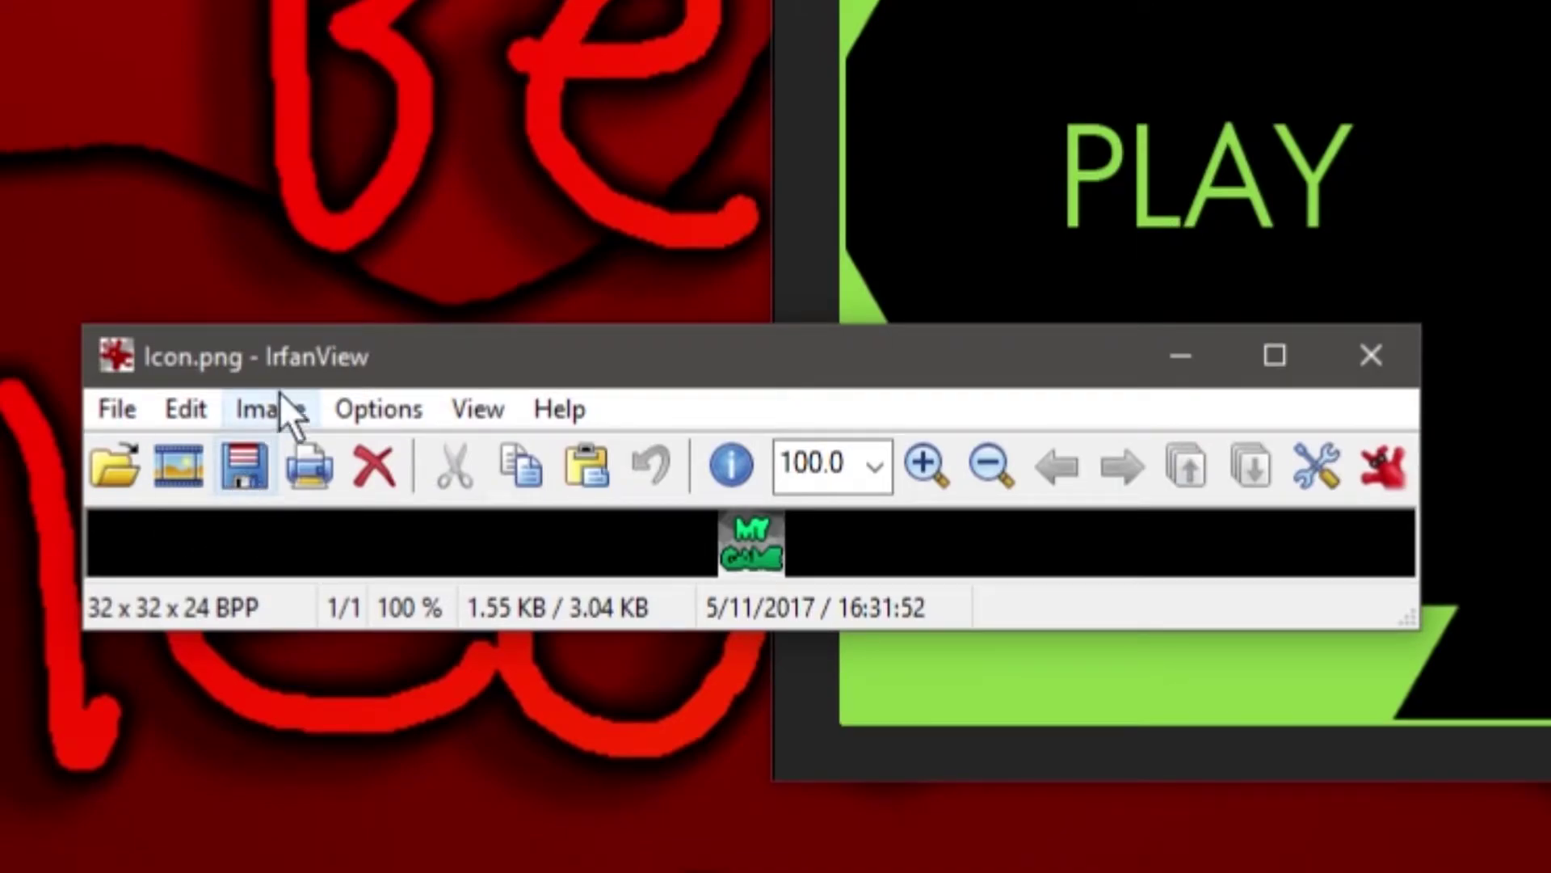
- Save the icon to the desktop as 'Icon Formatted' in ICO - Windows Icon format
click(246, 469)
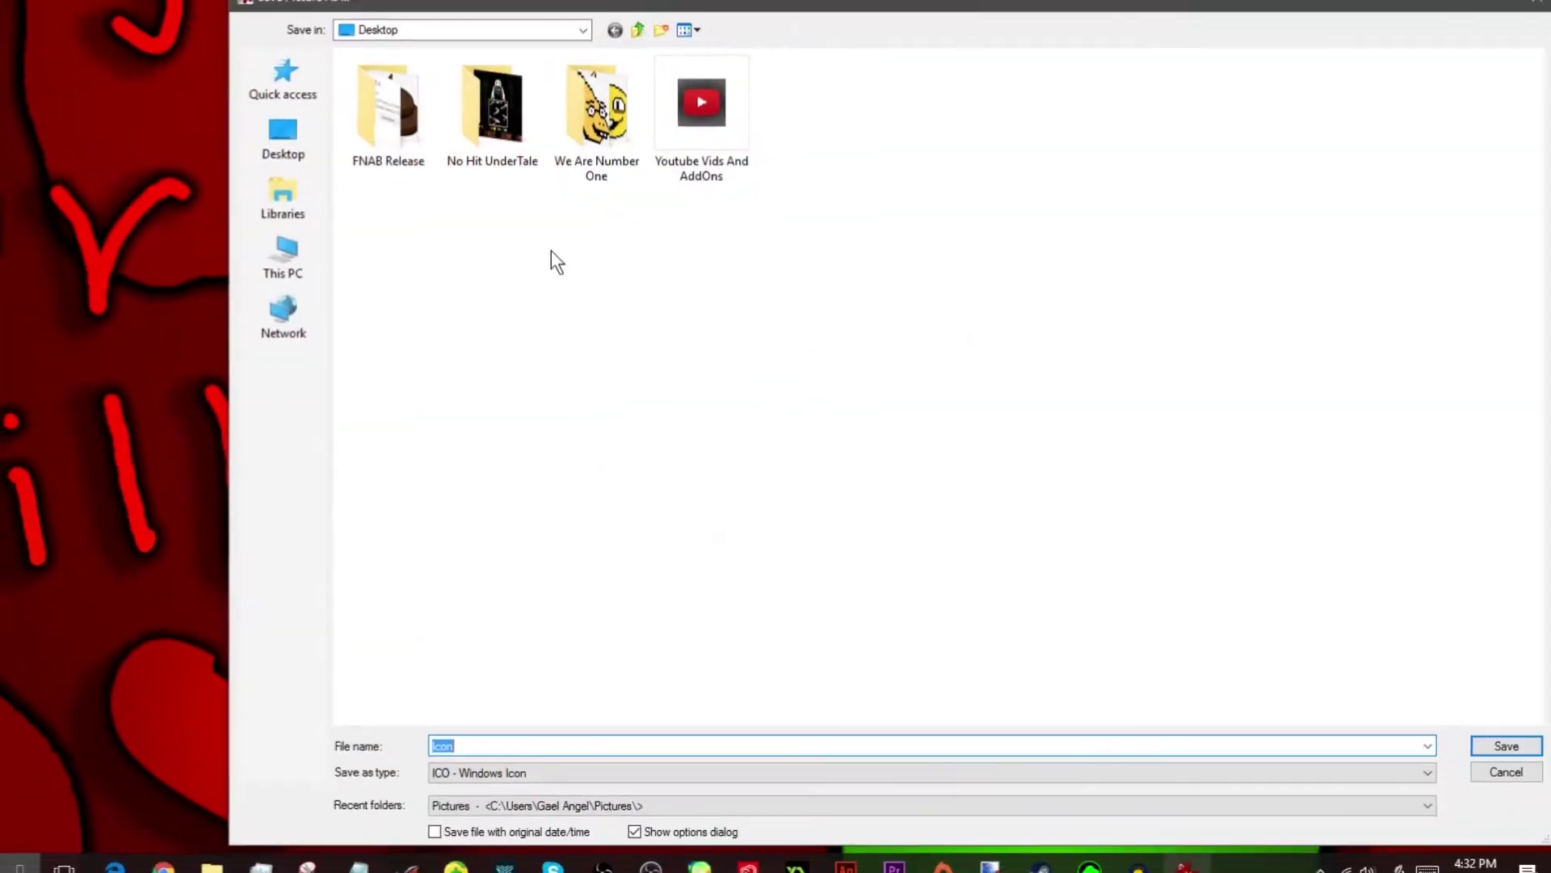
click(271, 158)
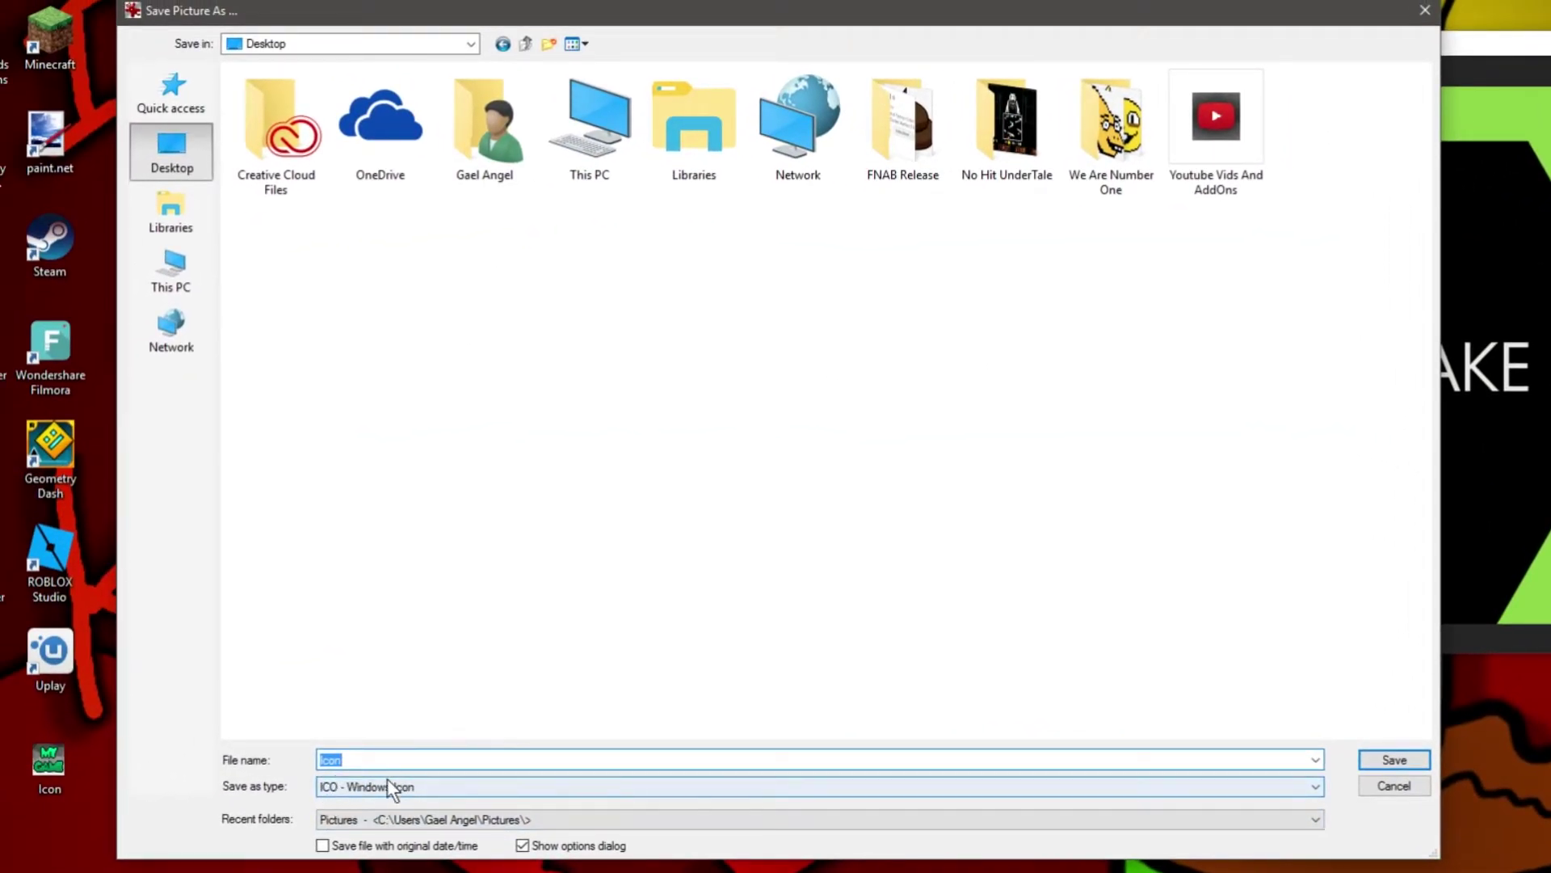
click(368, 790)
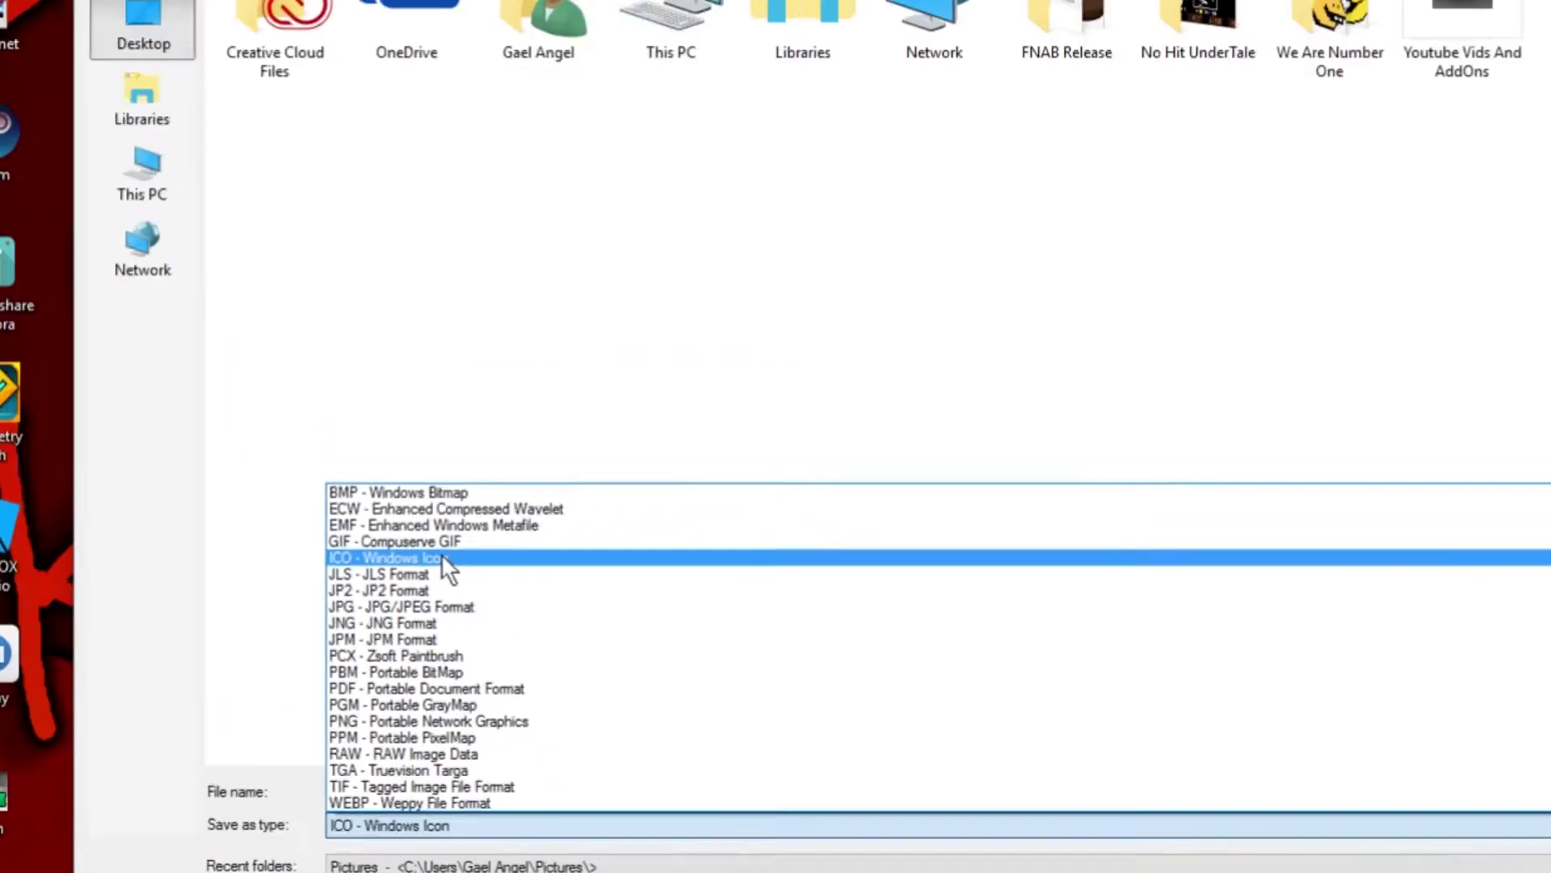
click(582, 522)
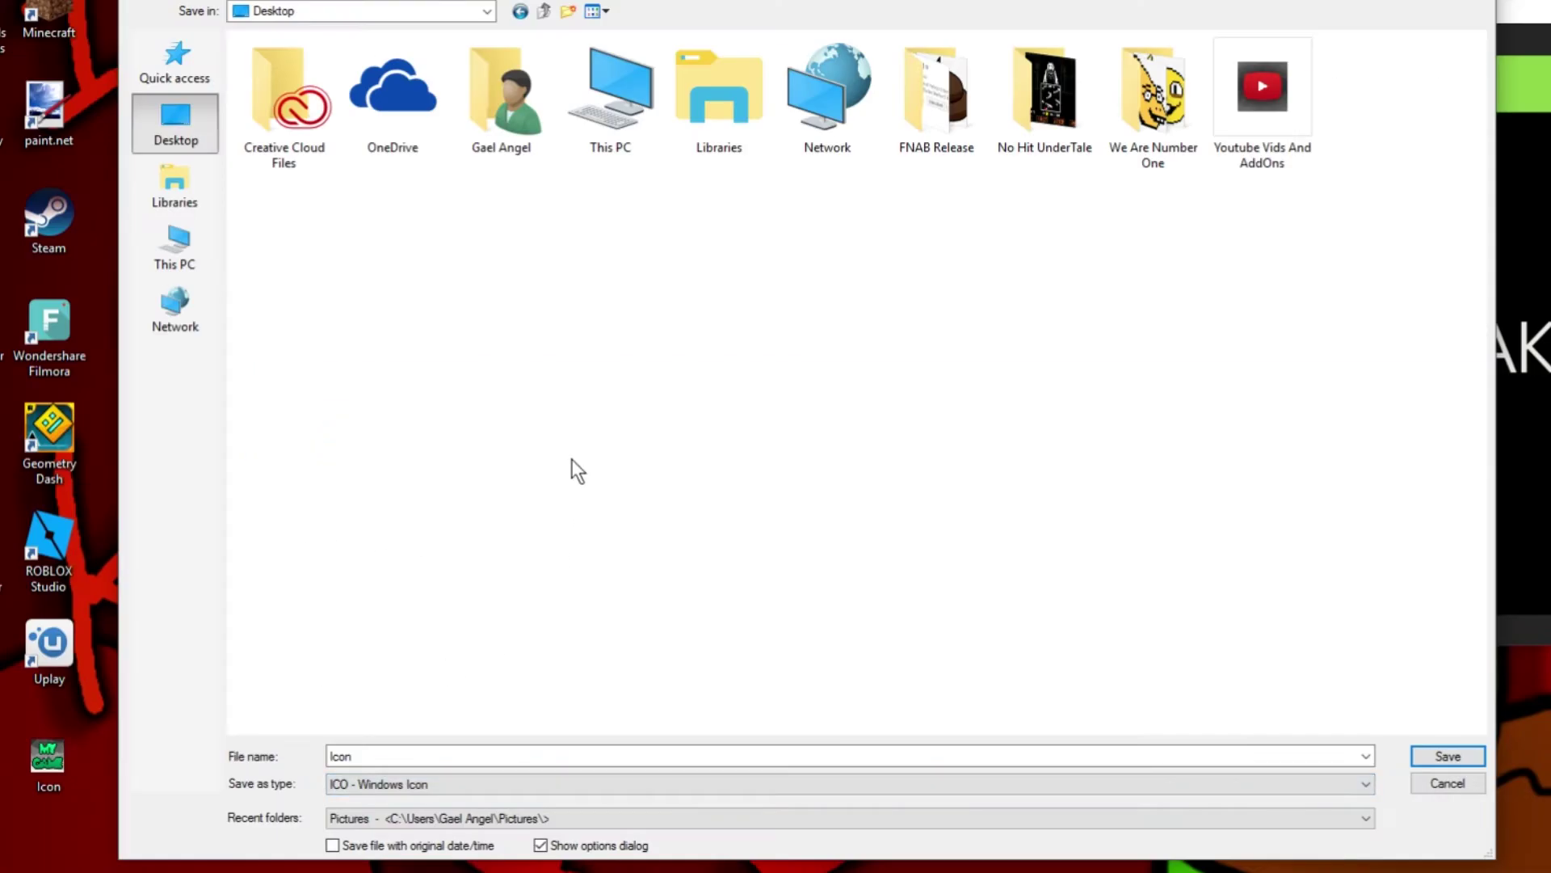
double_click(368, 757)
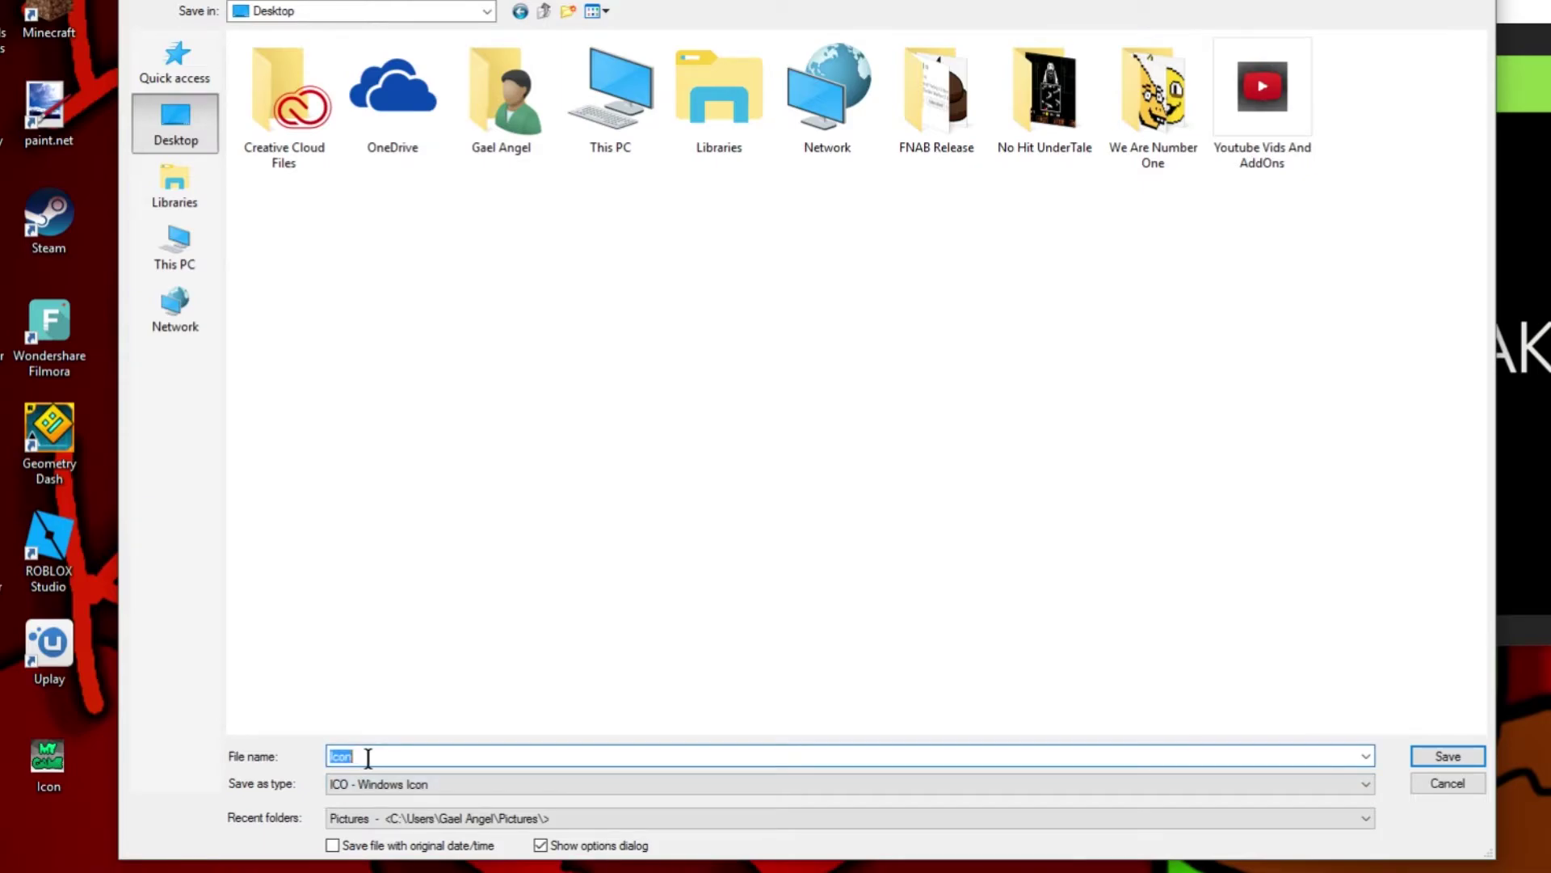
click(375, 757)
text(Formatted)
key(Return)
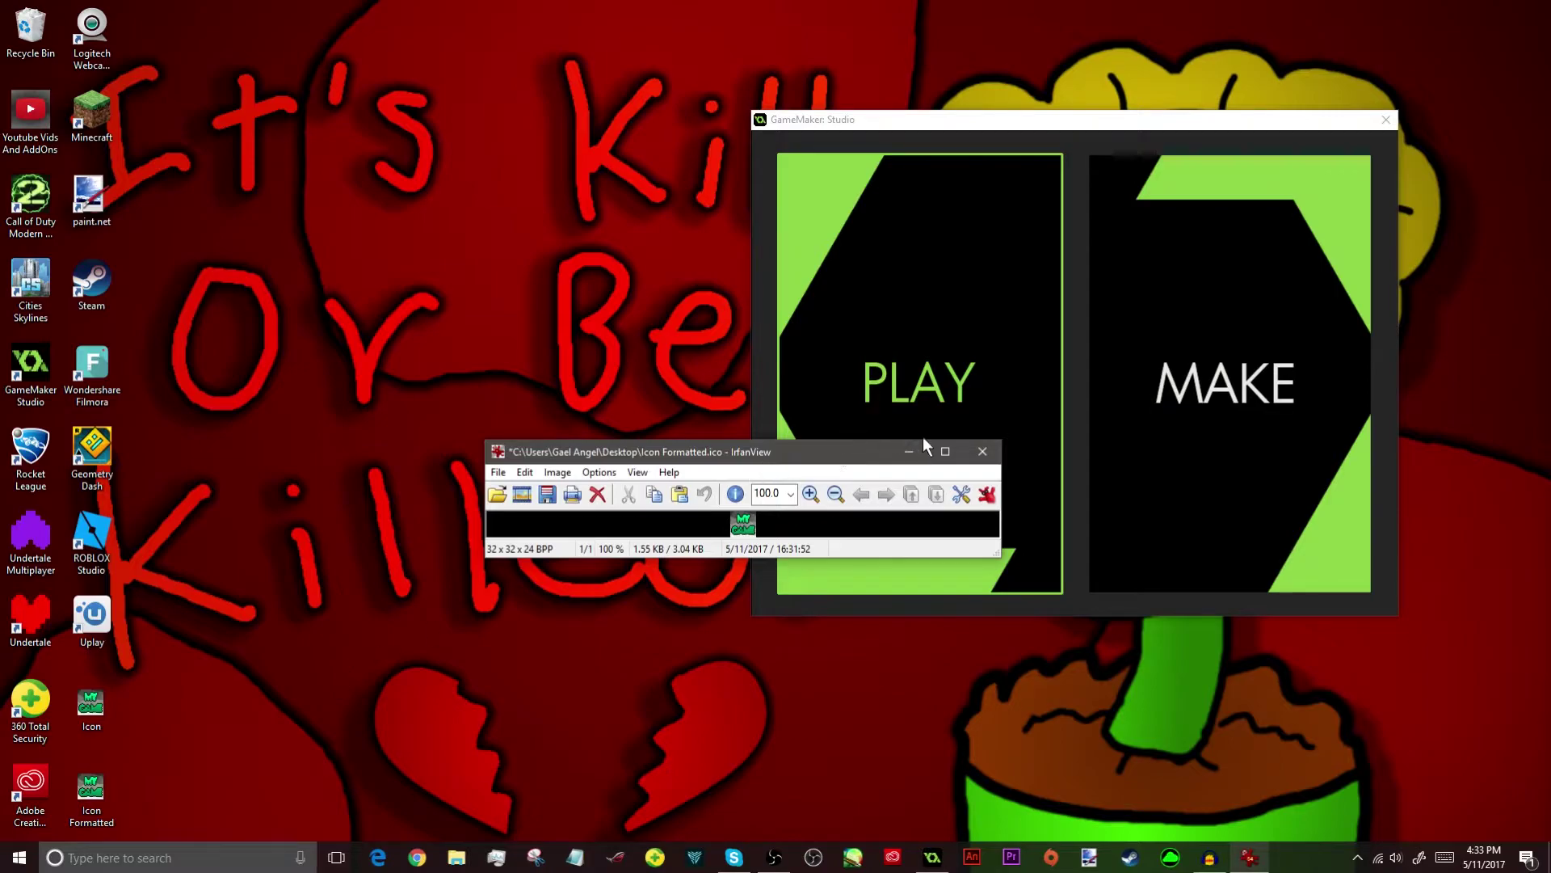
- Close IrfanView, preview Icon Formatted.ico in Paint, close Paint and move the GameMaker launcher
click(982, 451)
double_click(91, 788)
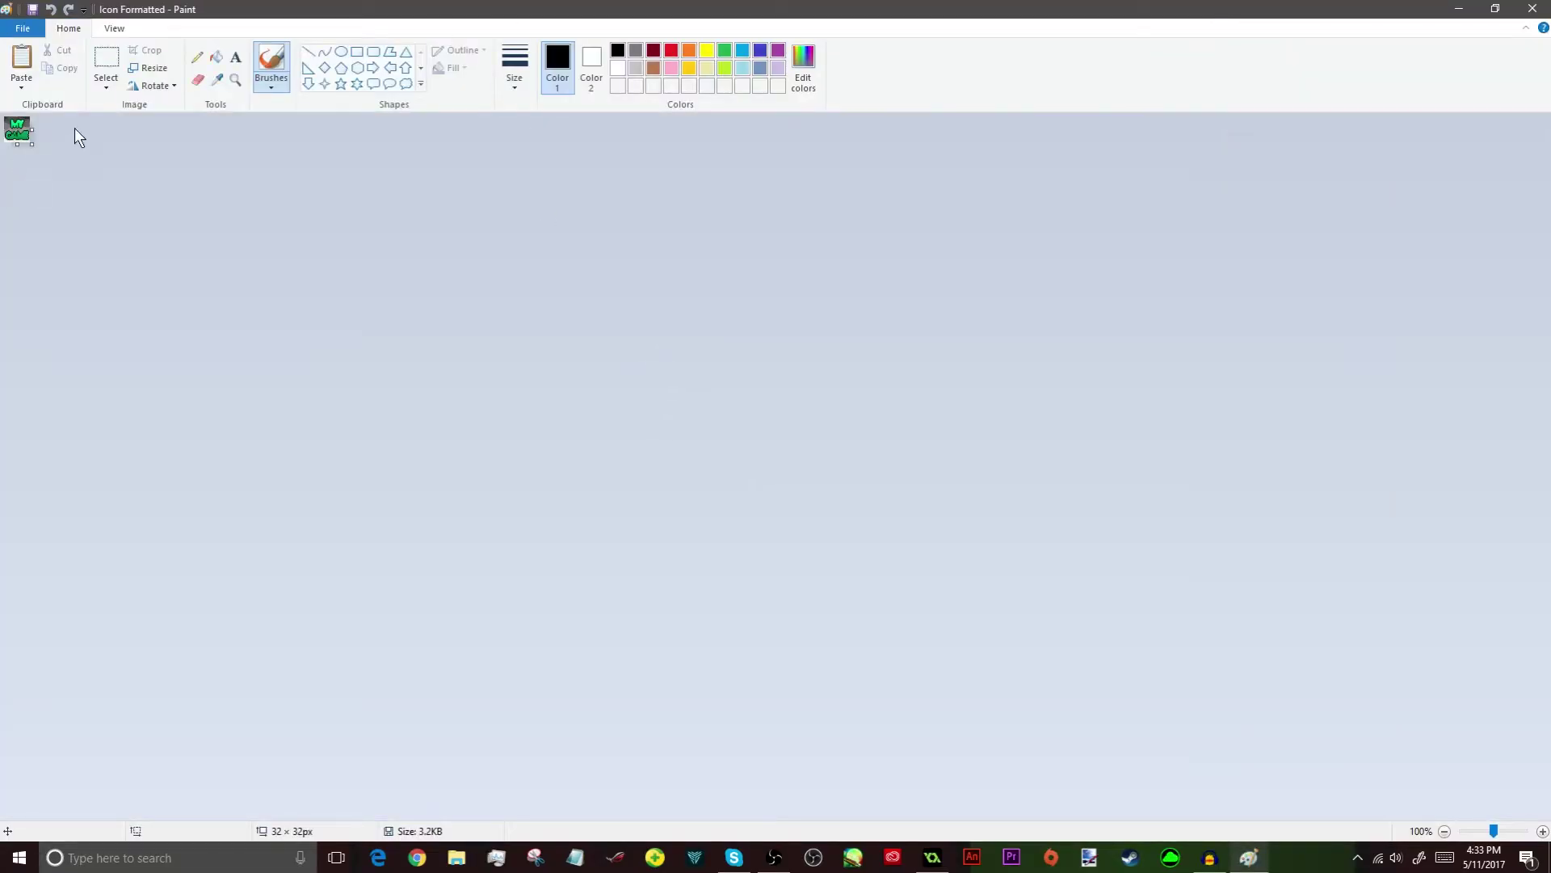
double_click(760, 9)
click(1293, 84)
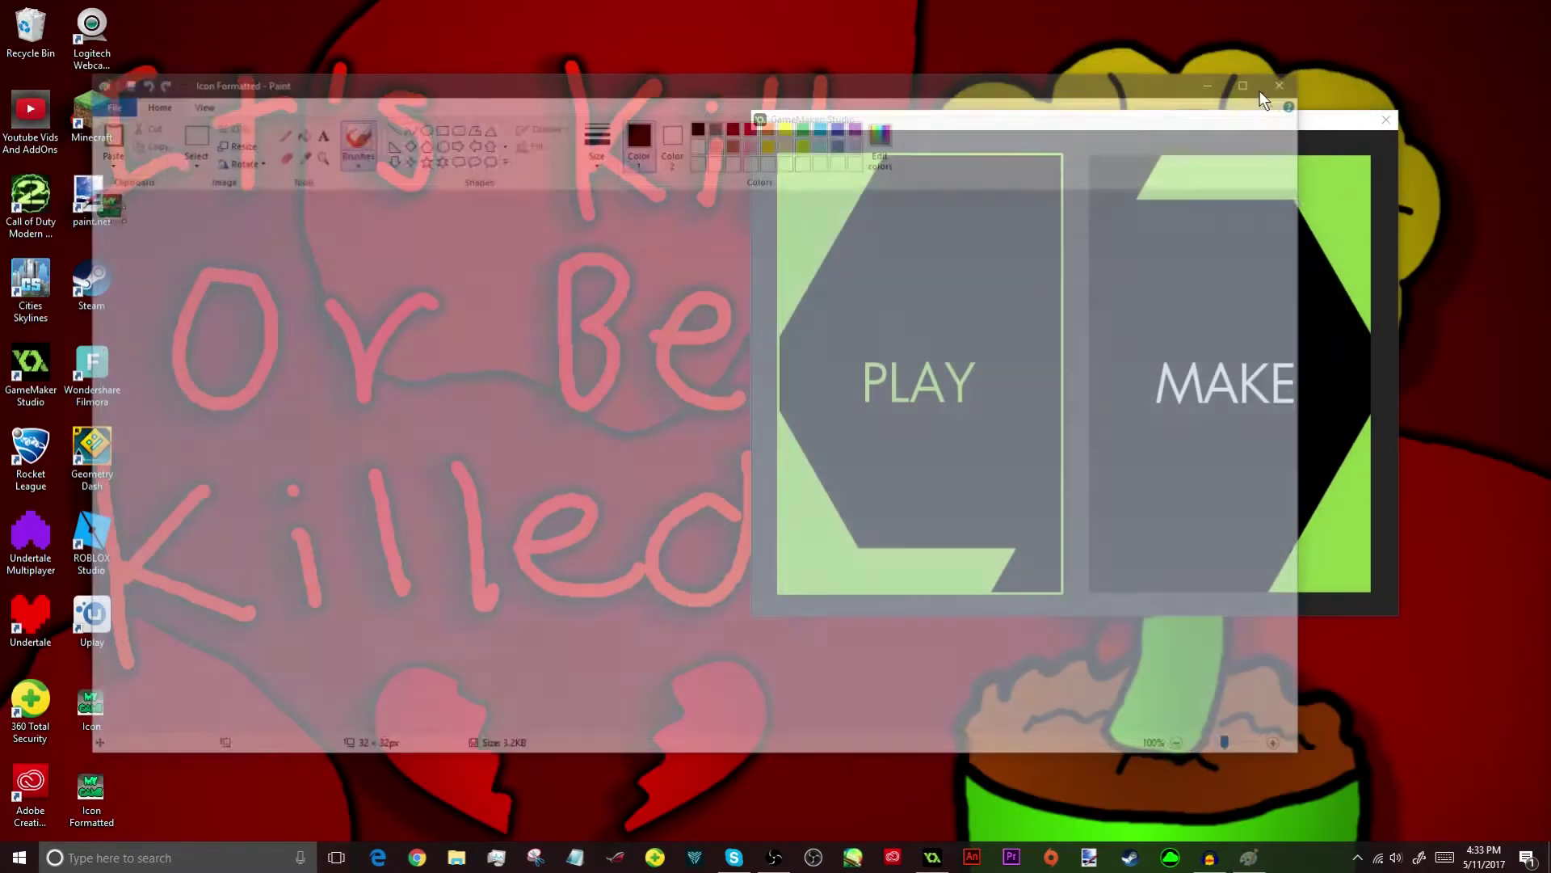
drag(1064, 109, 786, 123)
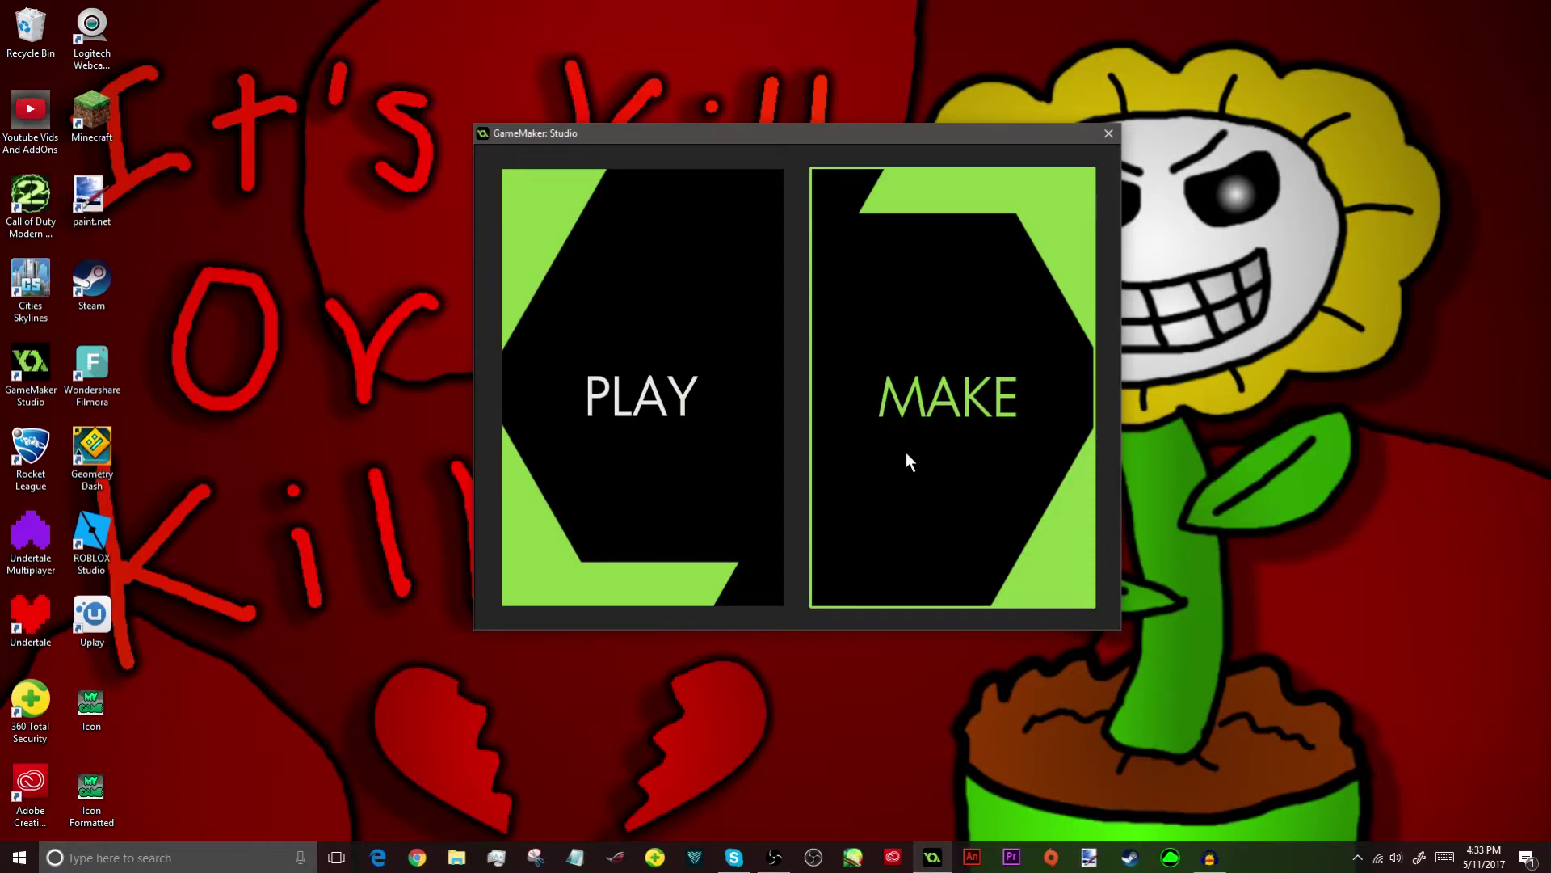
- Choose MAKE in the GameMaker: Studio launcher to open the Five Nights At Blitz project
click(879, 385)
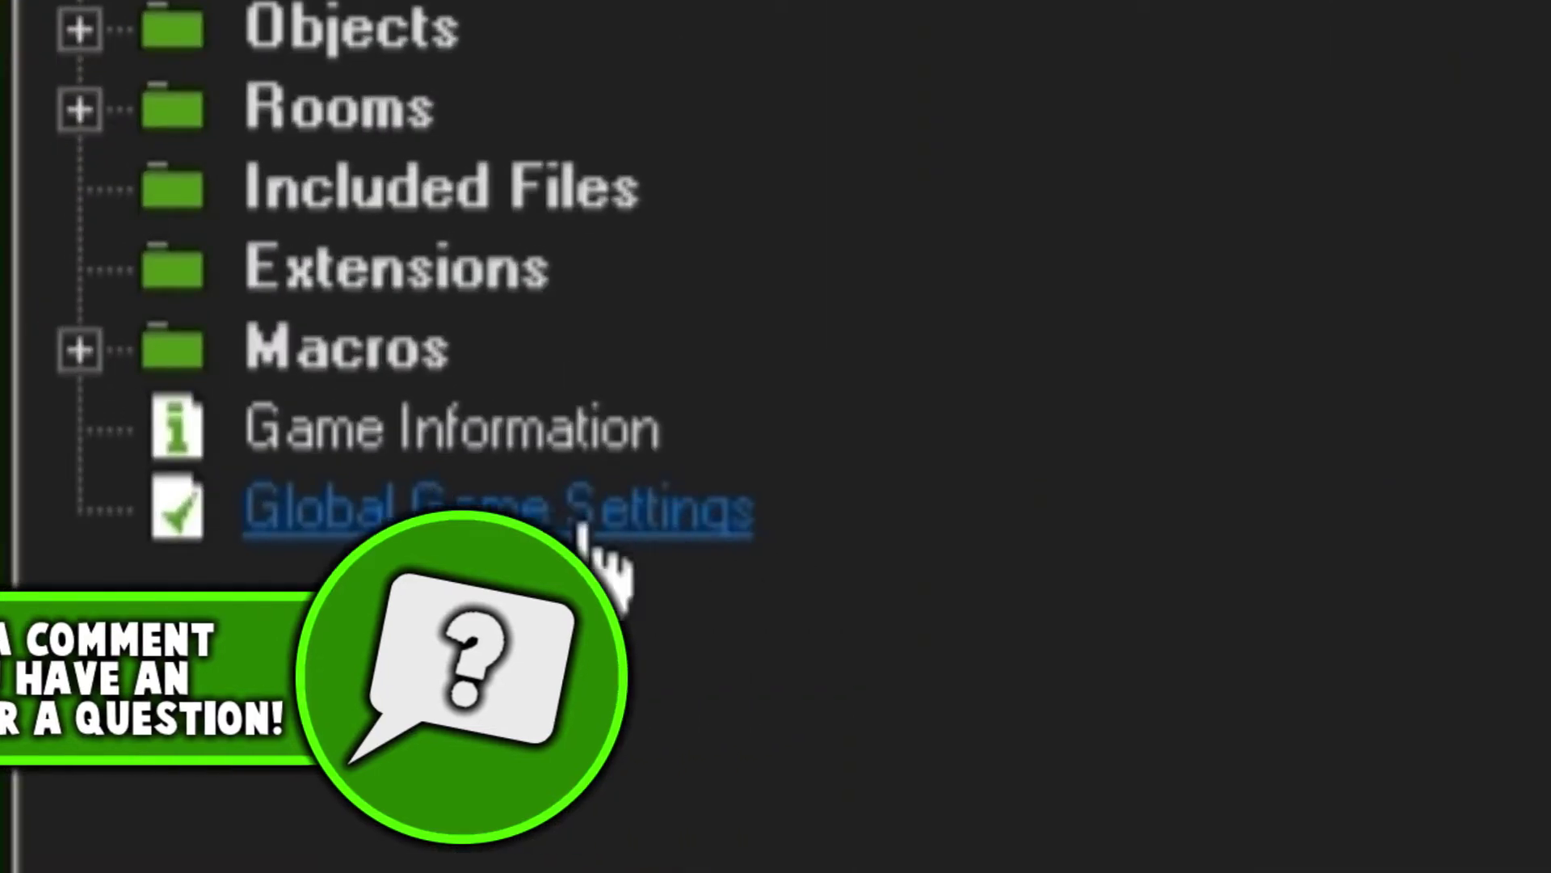
- Open Global Game Settings from the resource tree and drag its window into position
double_click(582, 527)
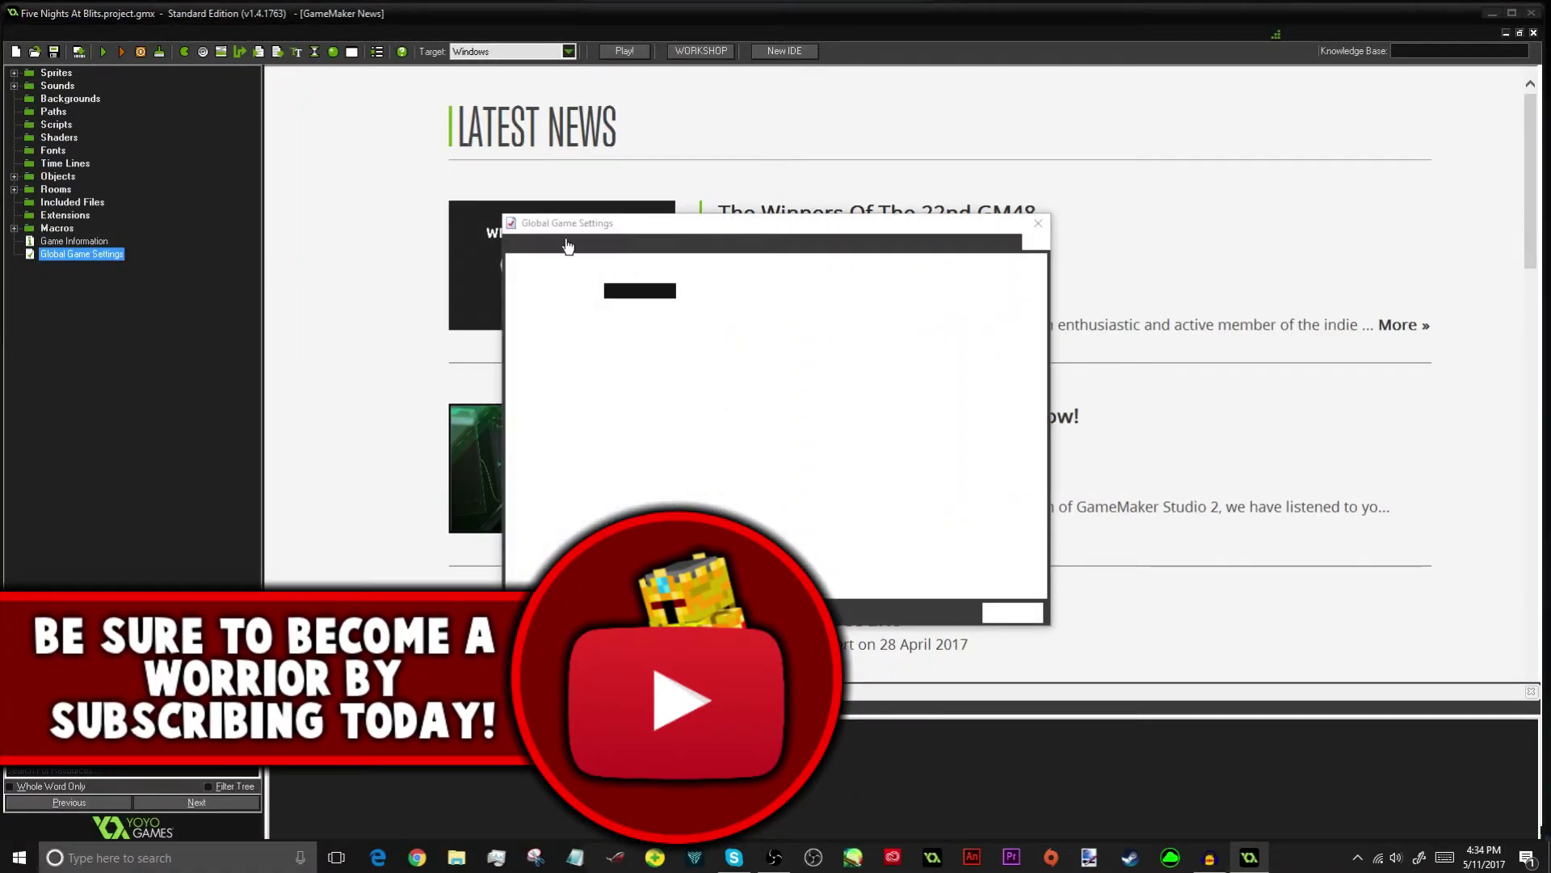
mouse_move(616, 228)
mouse_down()
mouse_move(774, 243)
mouse_move(856, 229)
mouse_up()
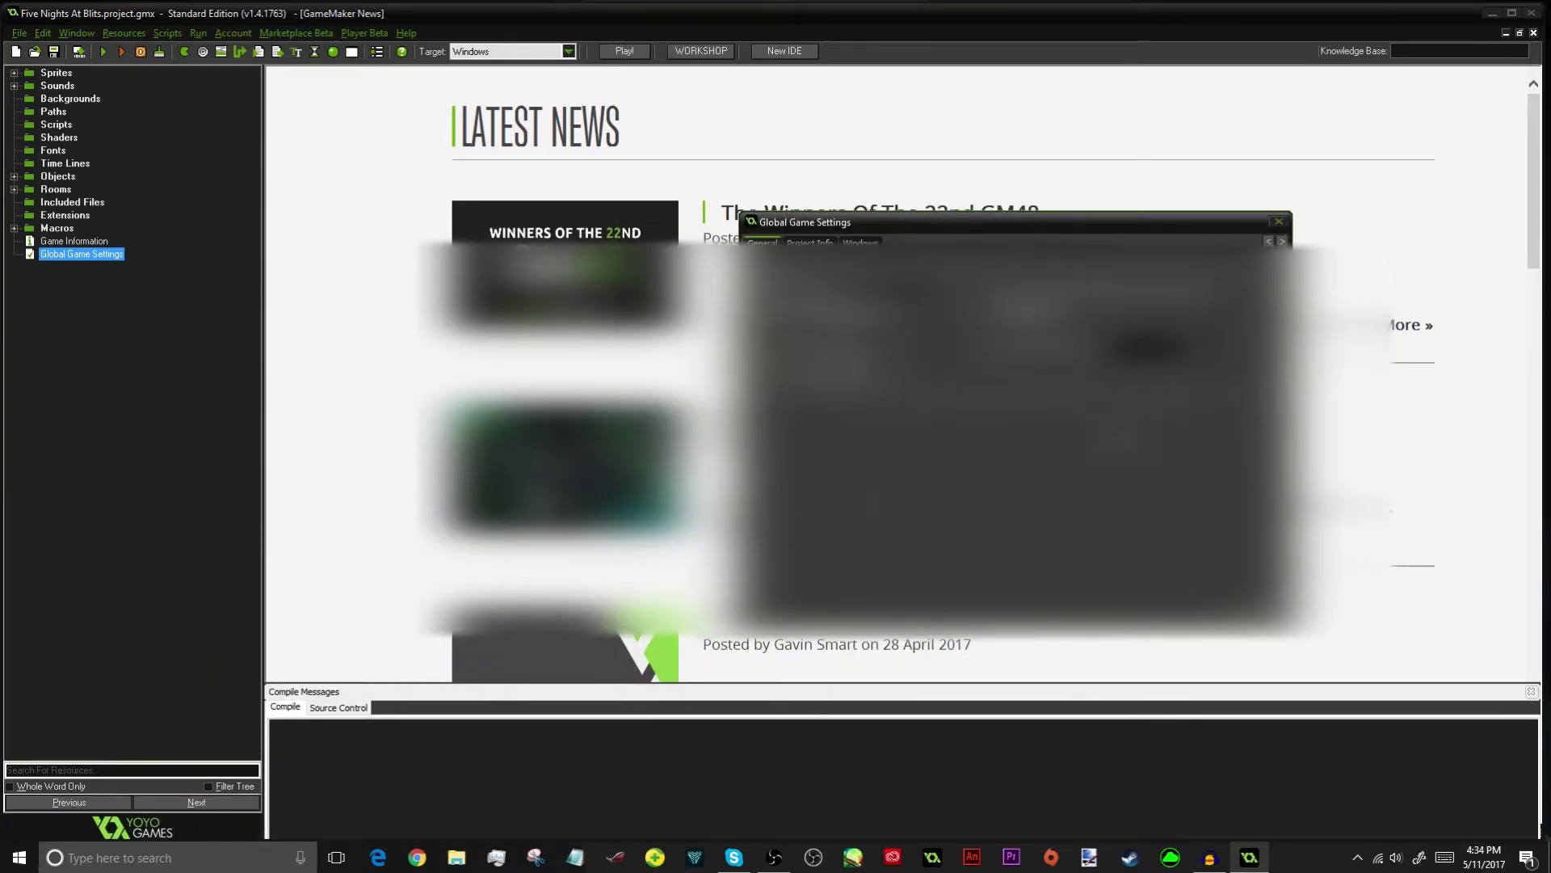
drag(887, 220, 833, 235)
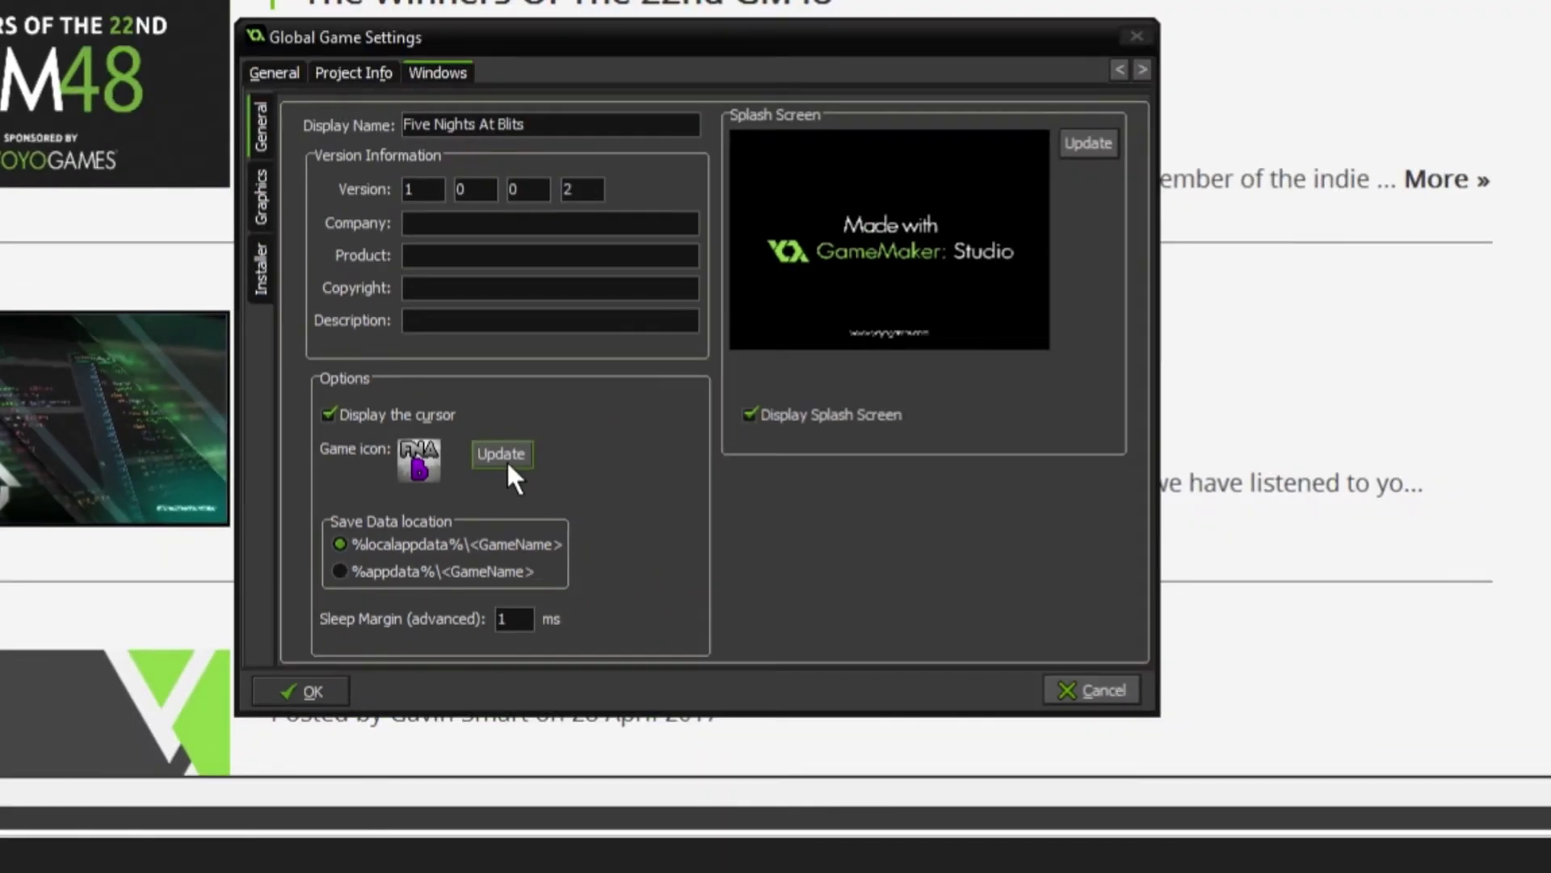
click(792, 343)
click(368, 616)
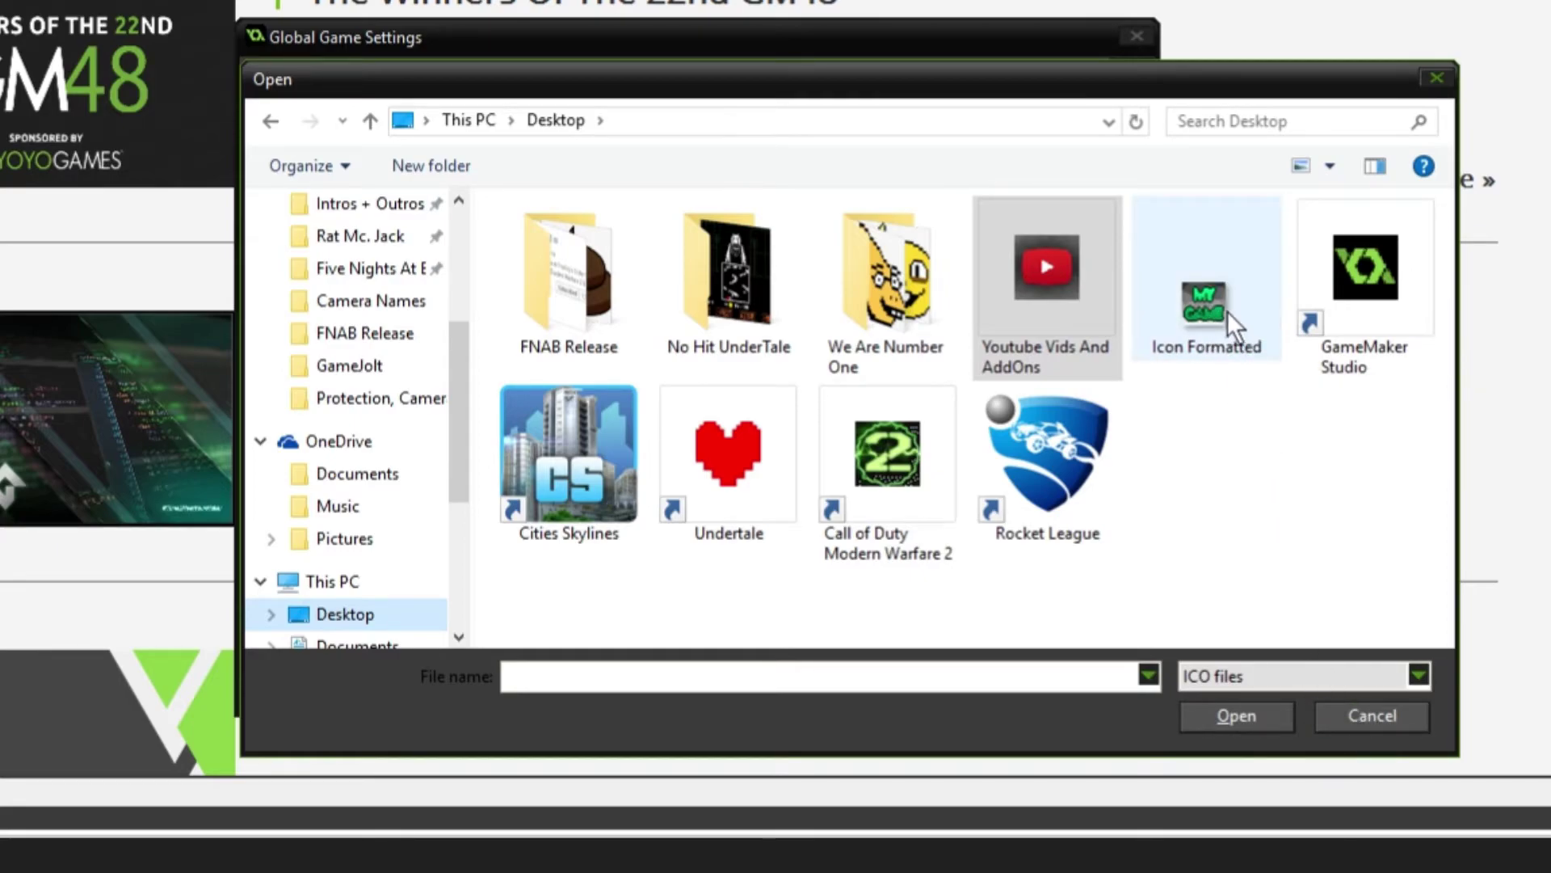
click(1305, 668)
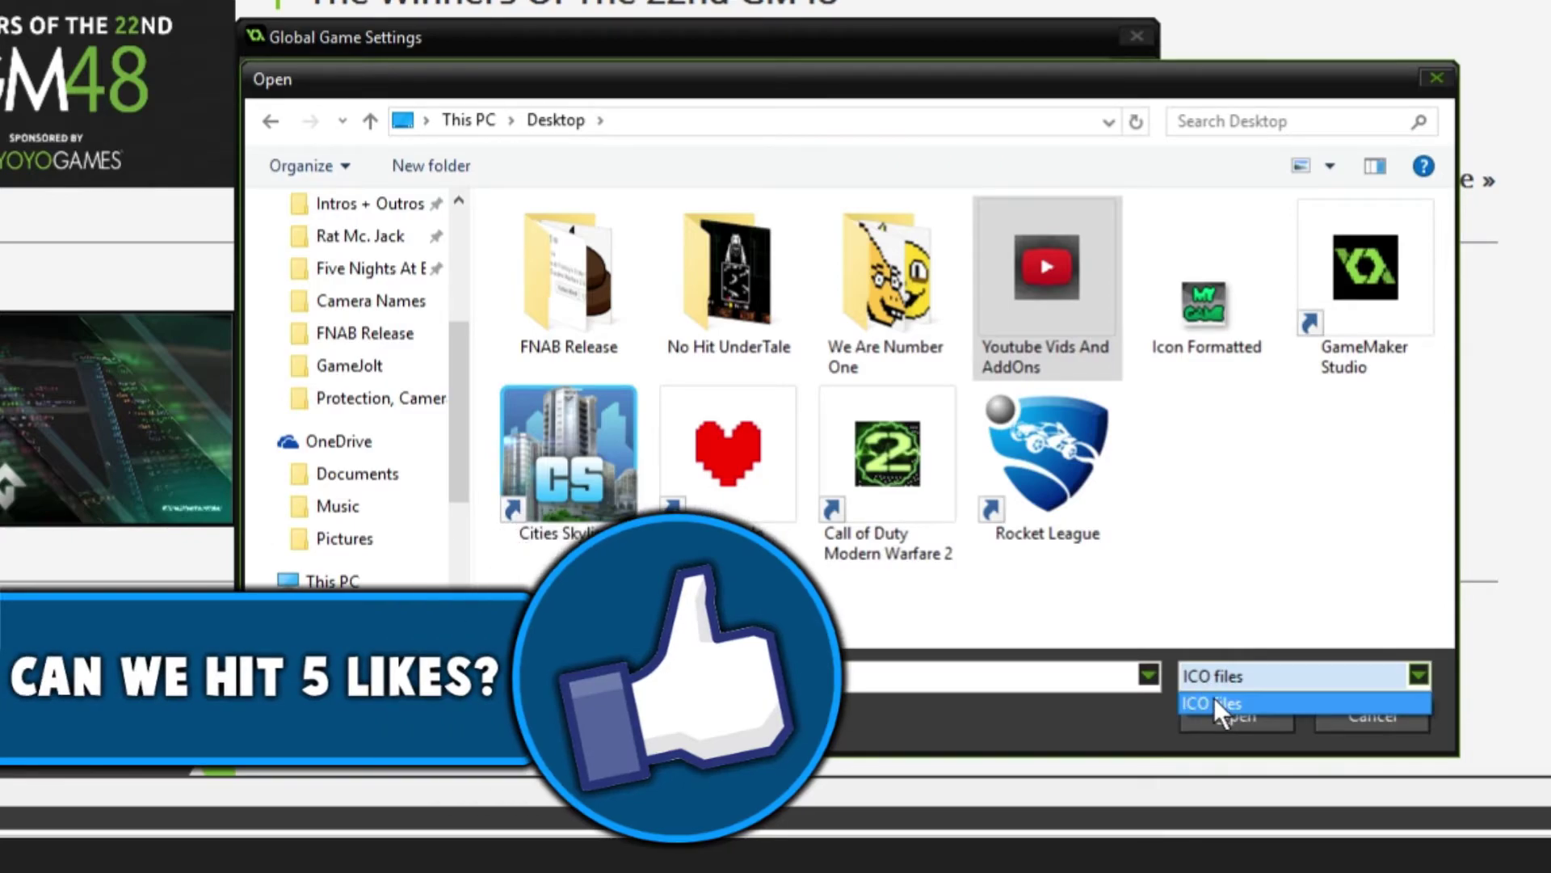
click(1211, 679)
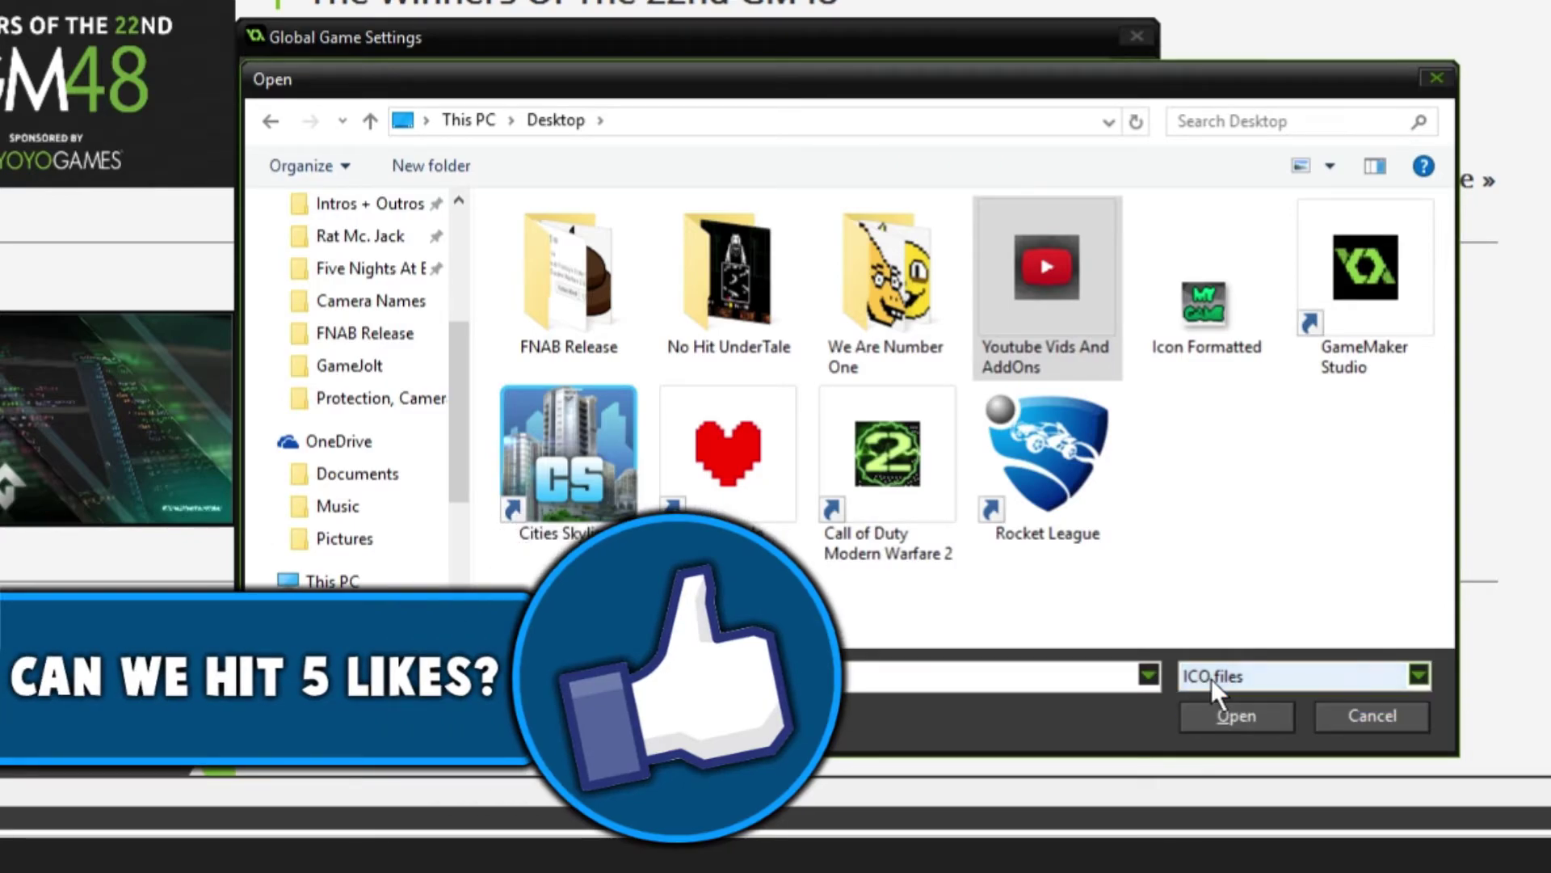
click(1210, 679)
click(1210, 678)
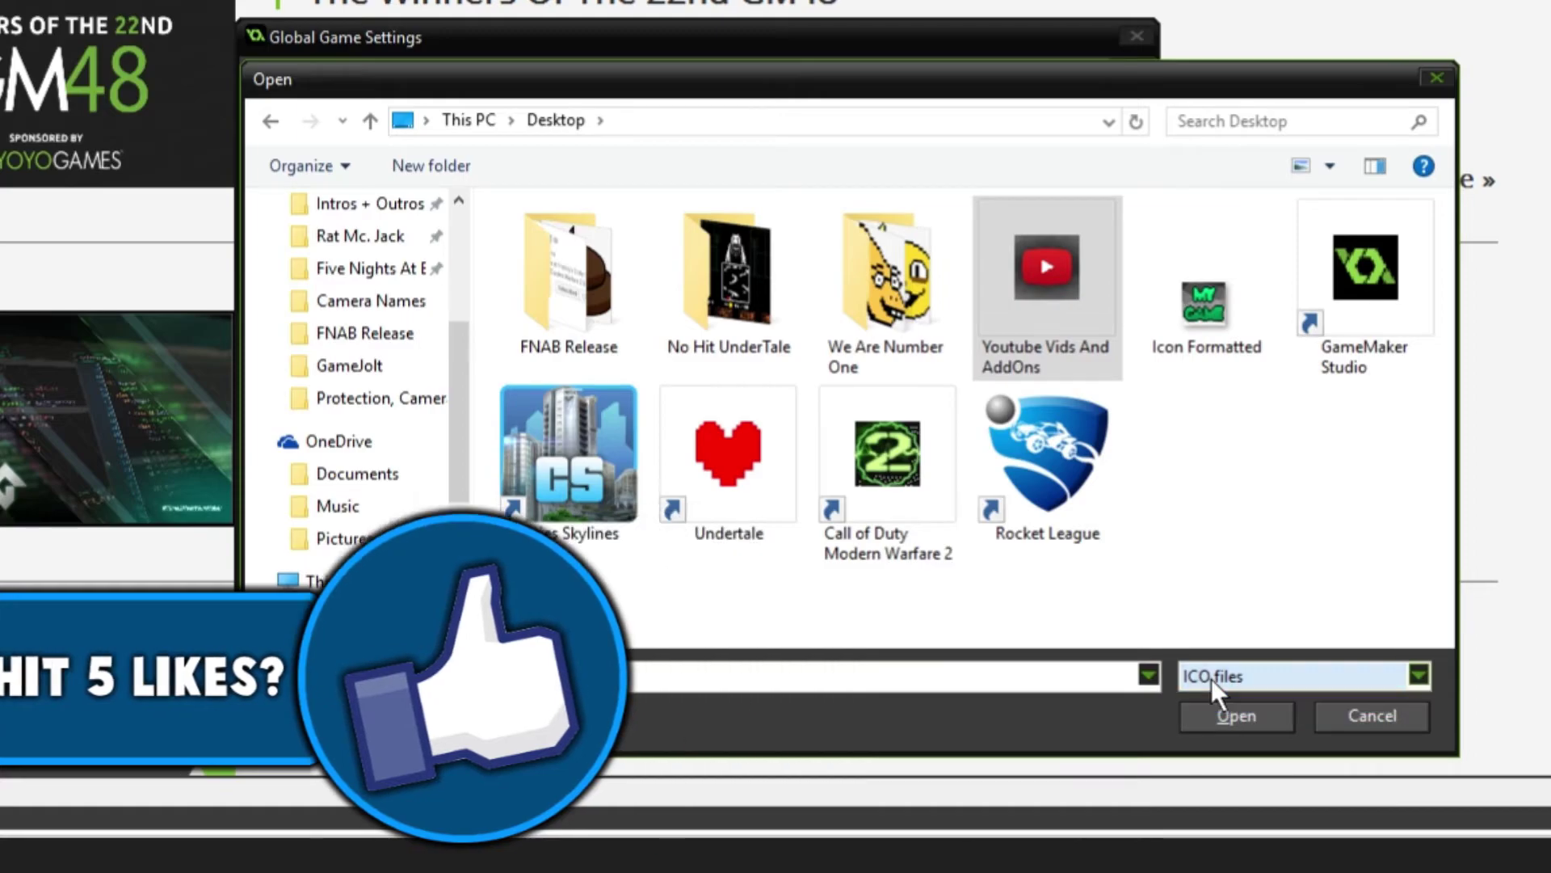
click(1374, 719)
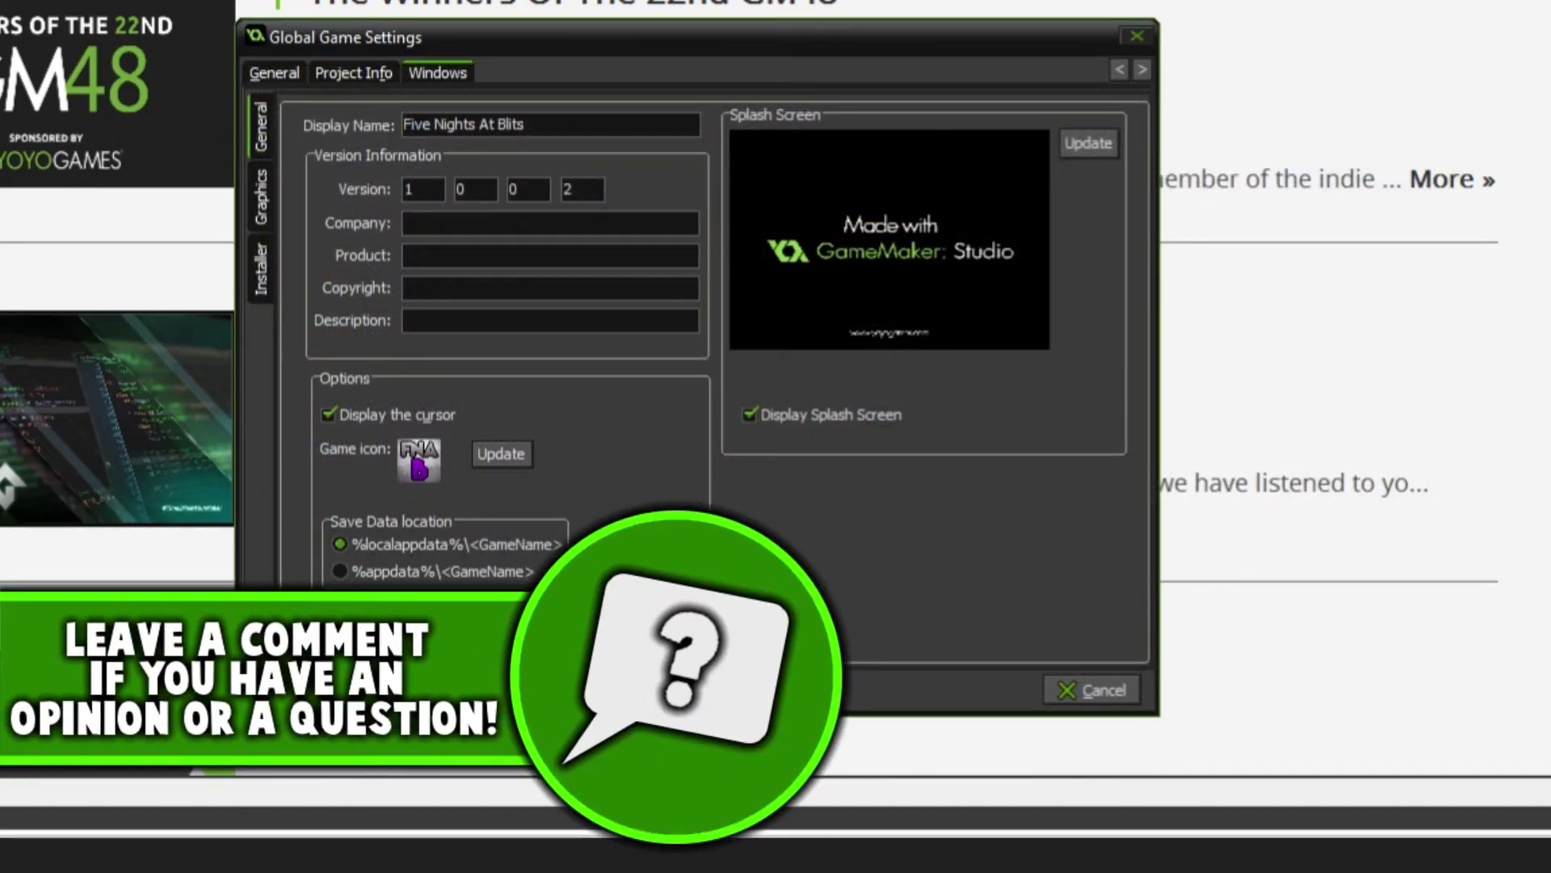
- Close the settings and start Create Application named Game as a Windows NSIS Installer
key(Return)
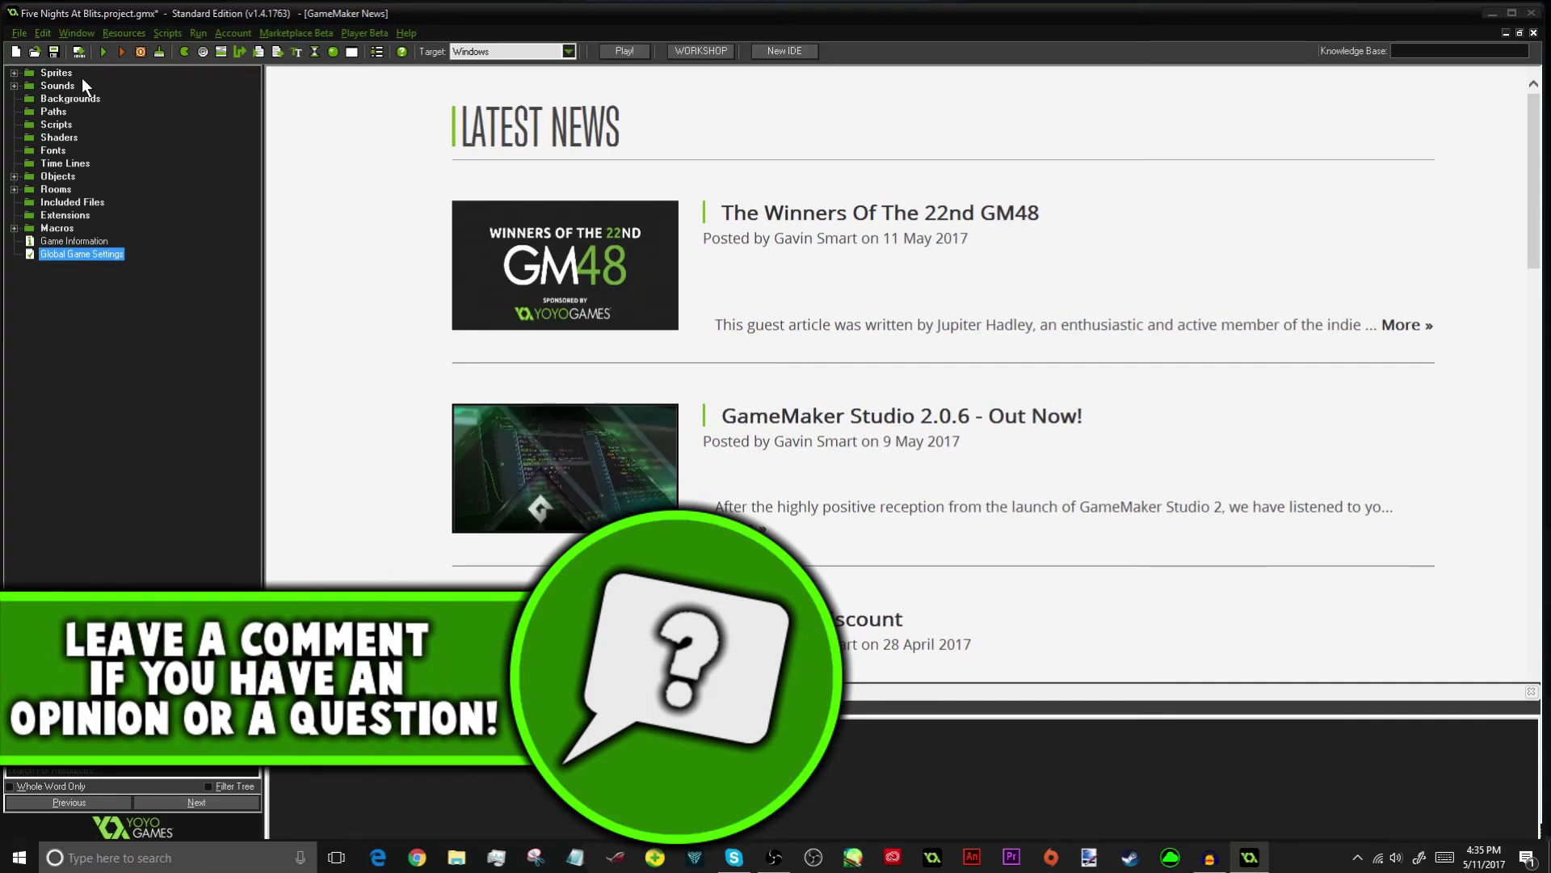
click(19, 33)
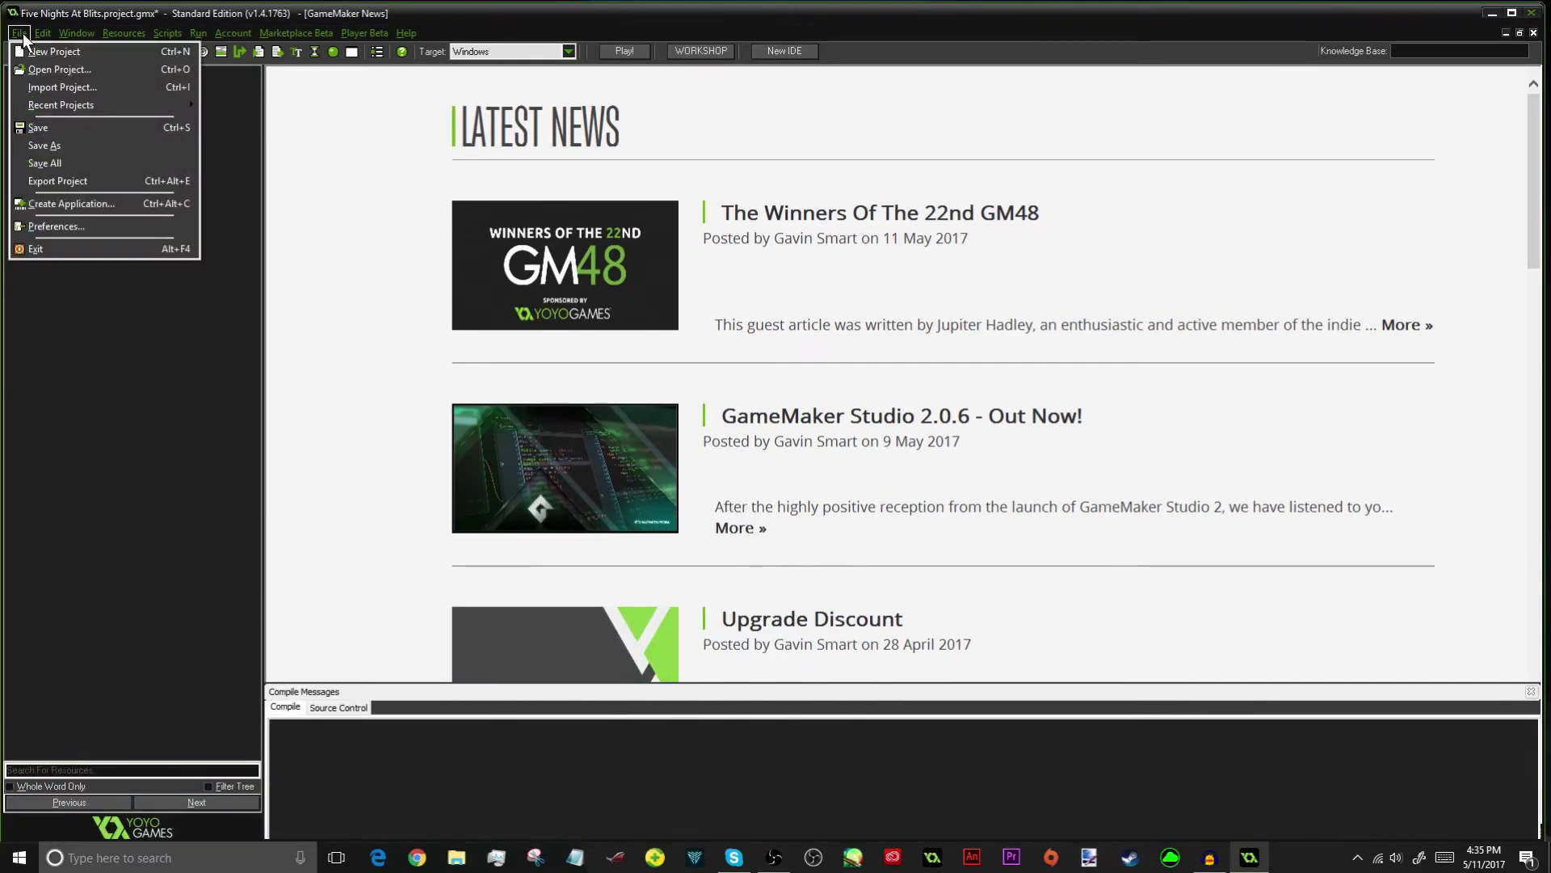
click(61, 205)
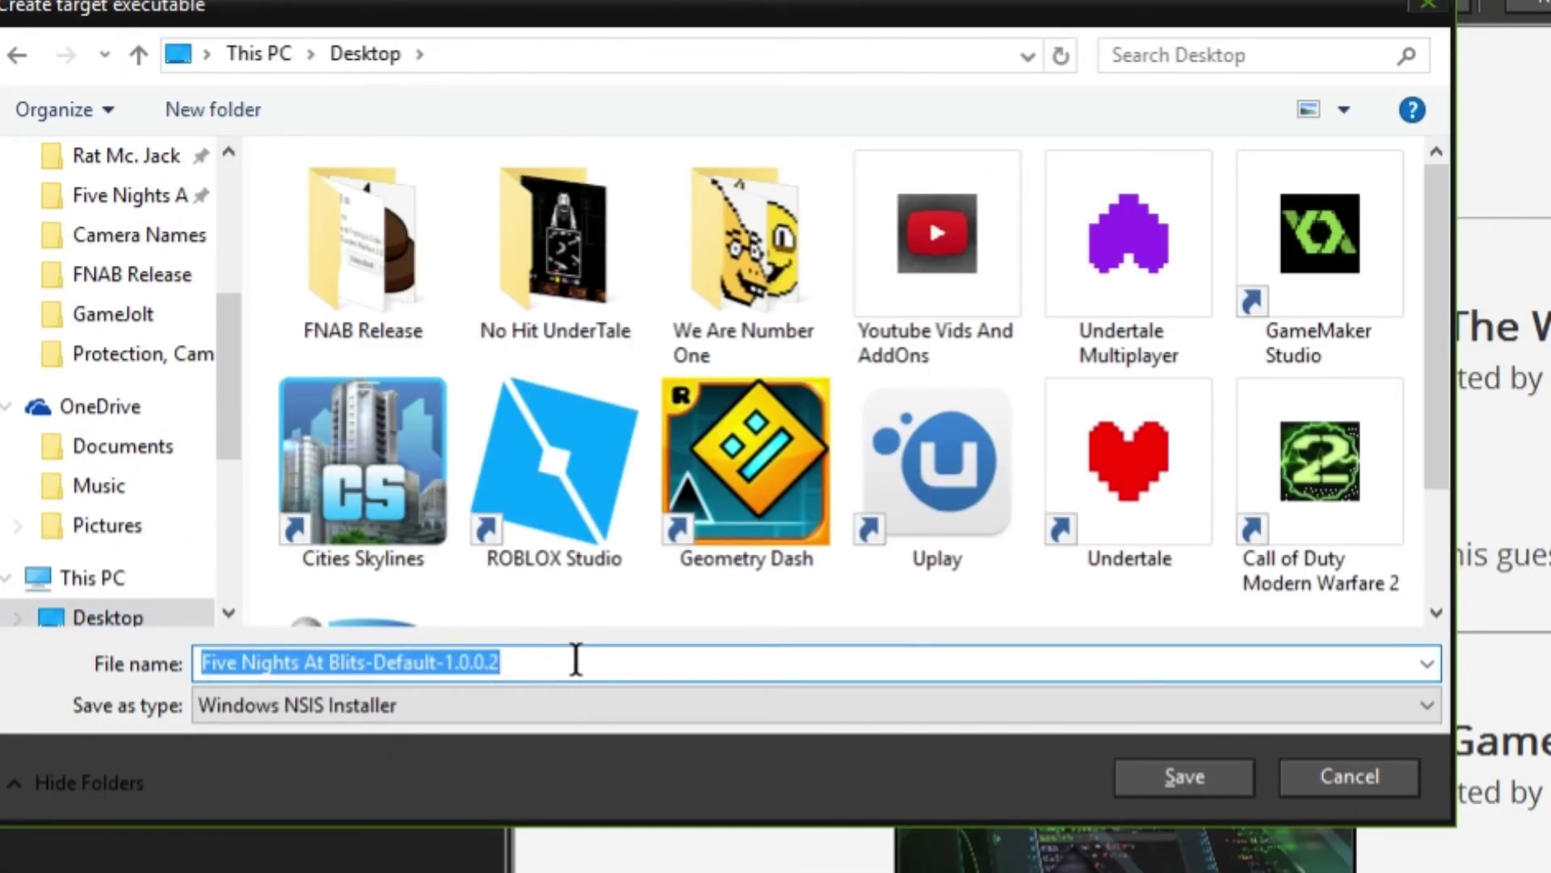
text(Game)
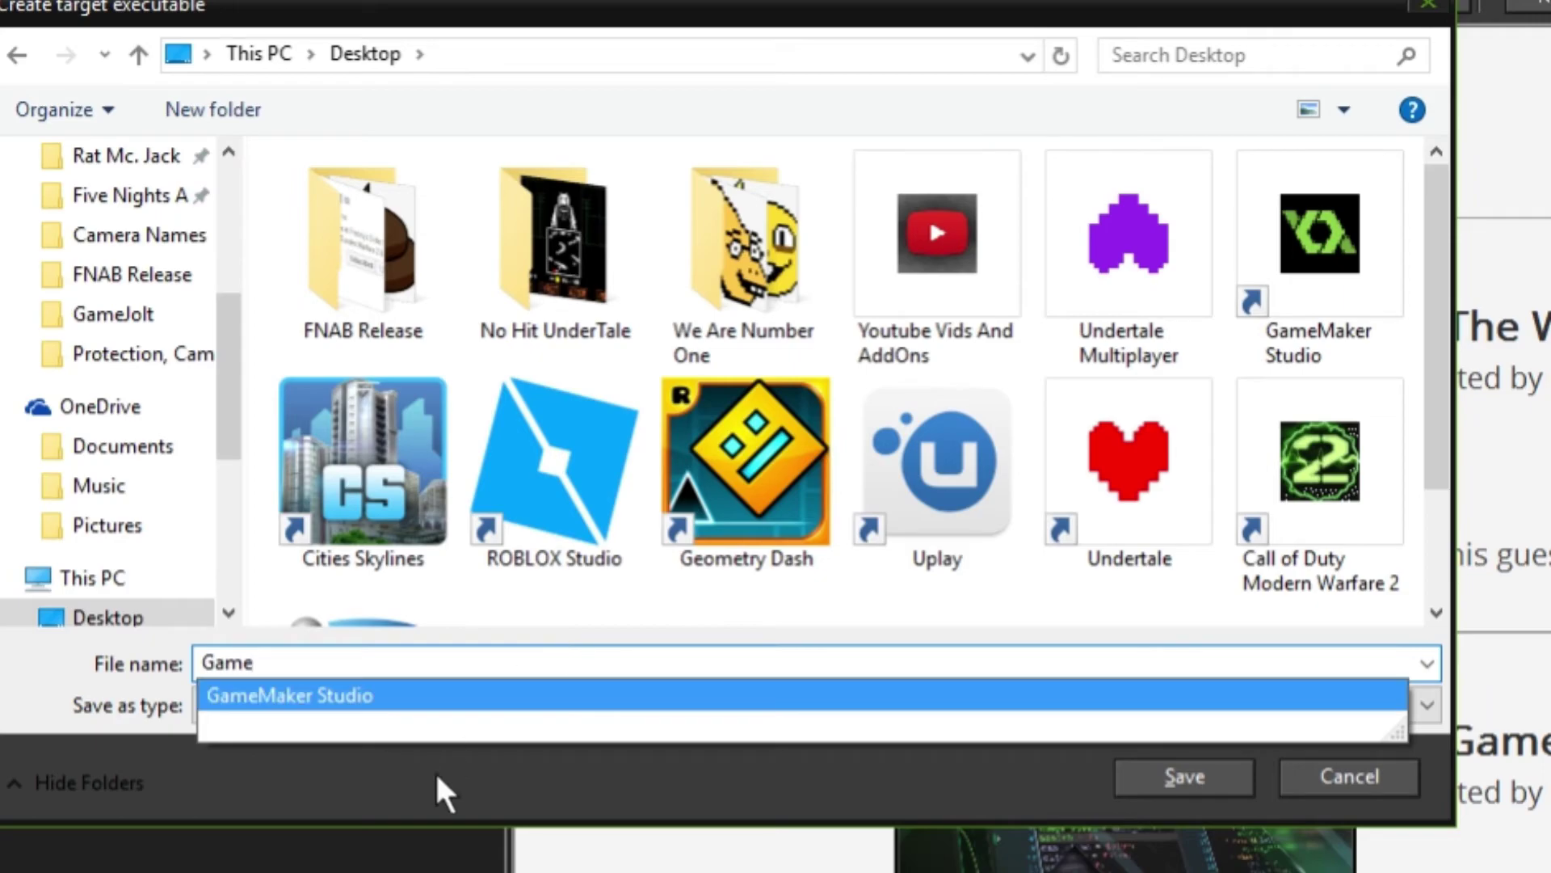
click(304, 708)
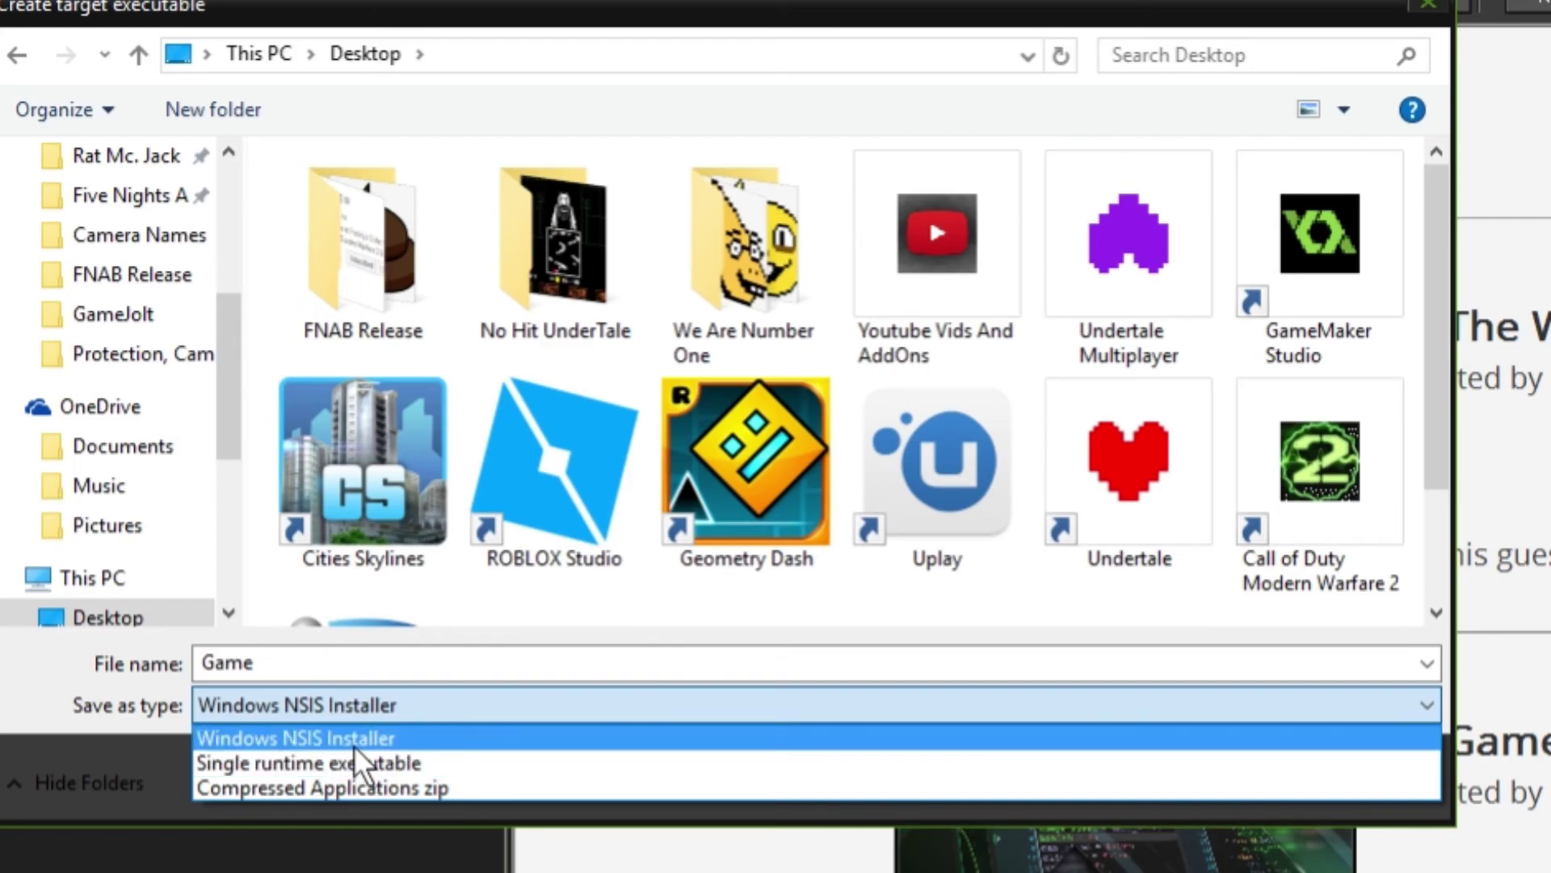
click(515, 740)
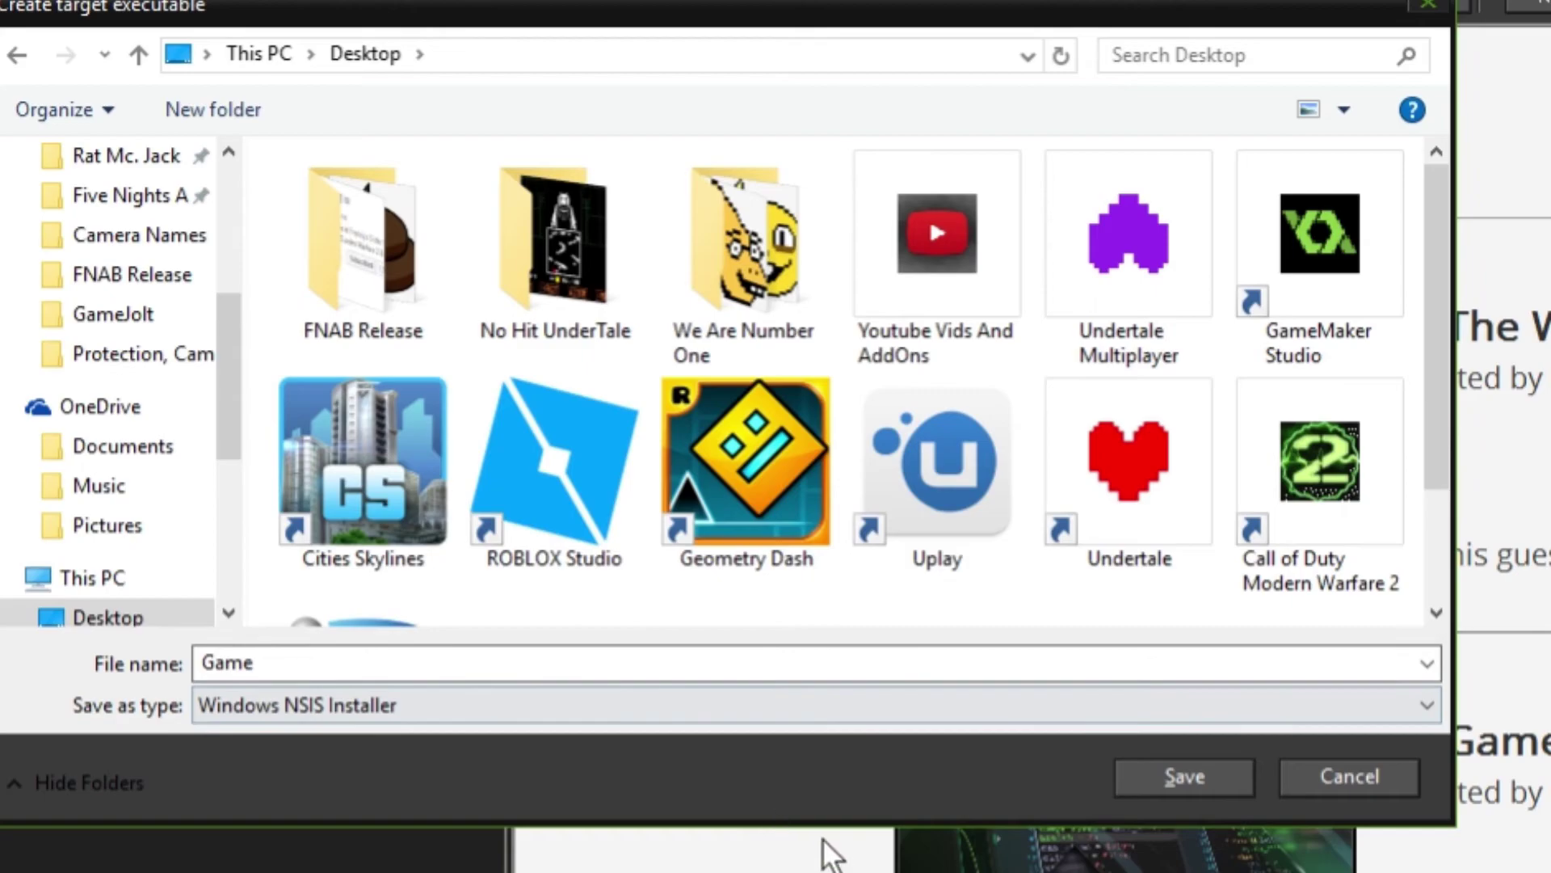
- Dismiss the export dialog, then close the project and answer the Save Changes prompt
click(1334, 777)
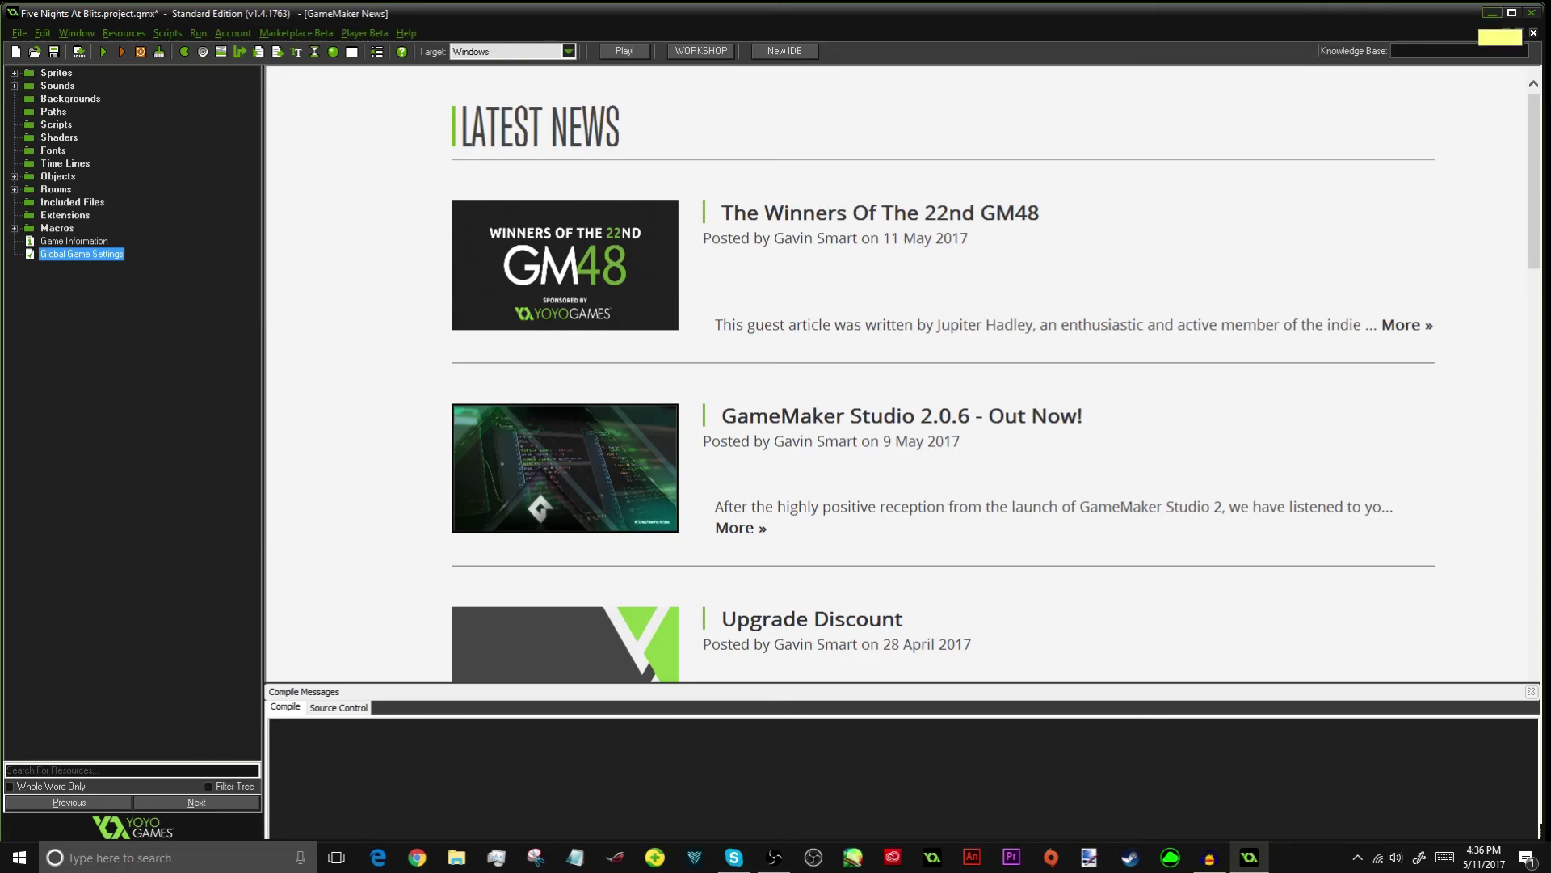
click(1529, 13)
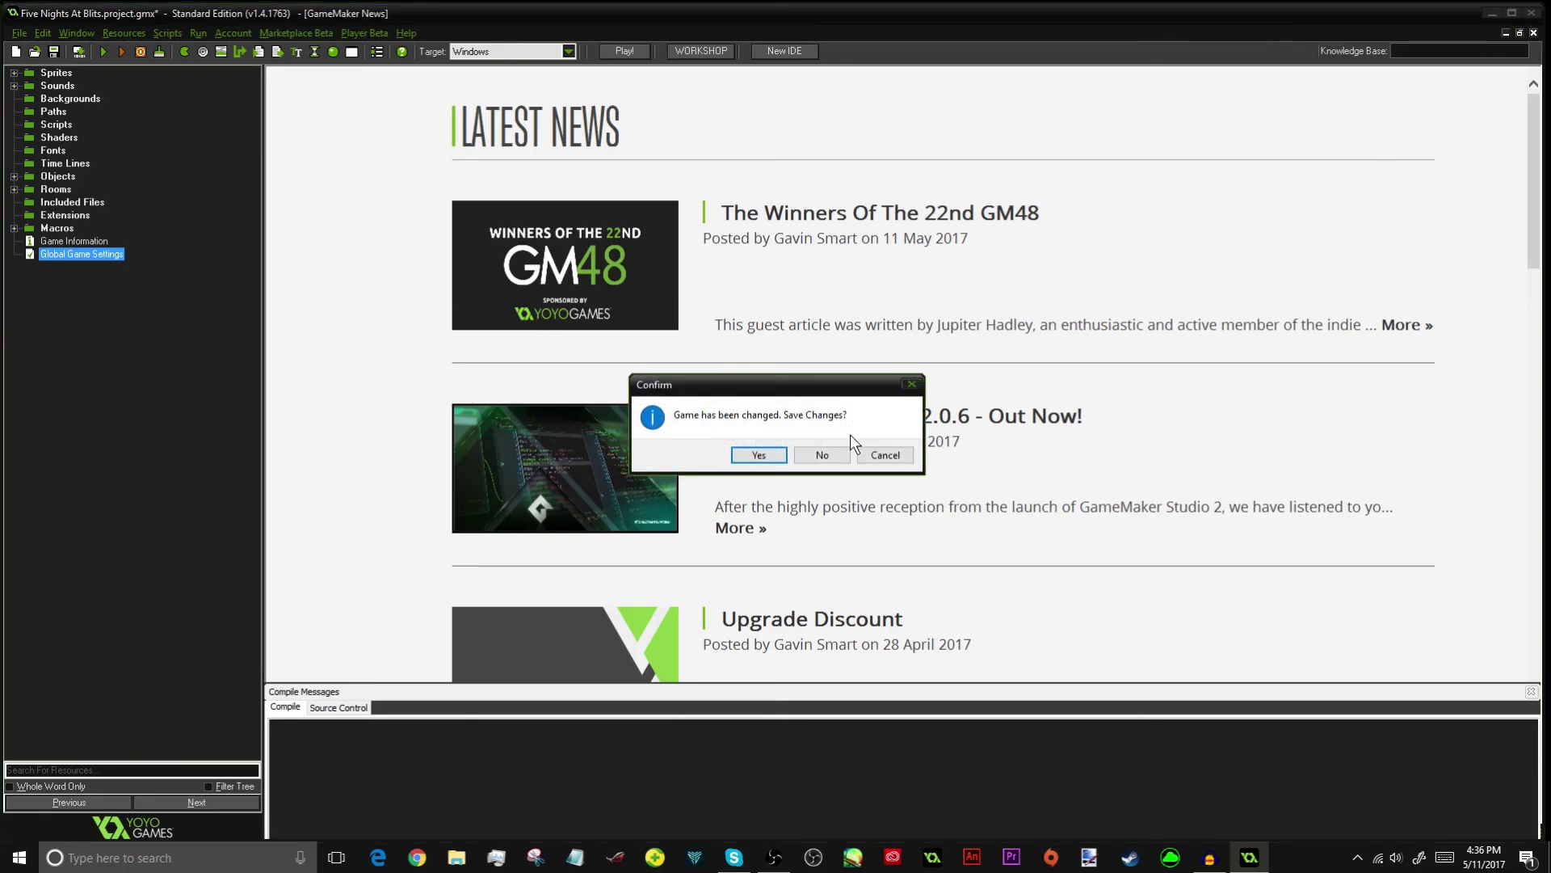
click(818, 451)
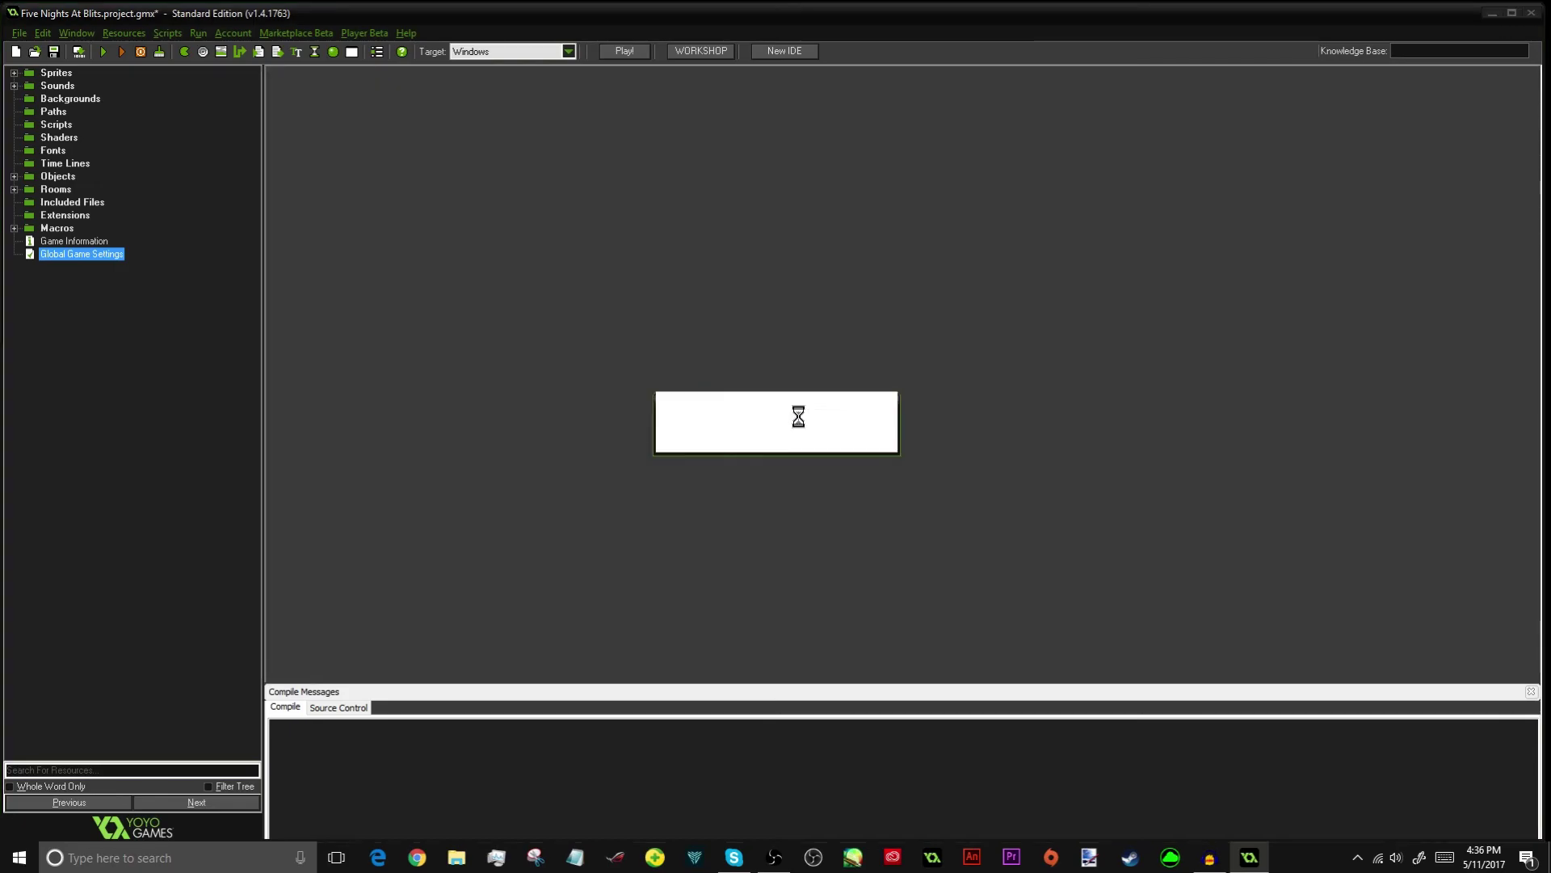